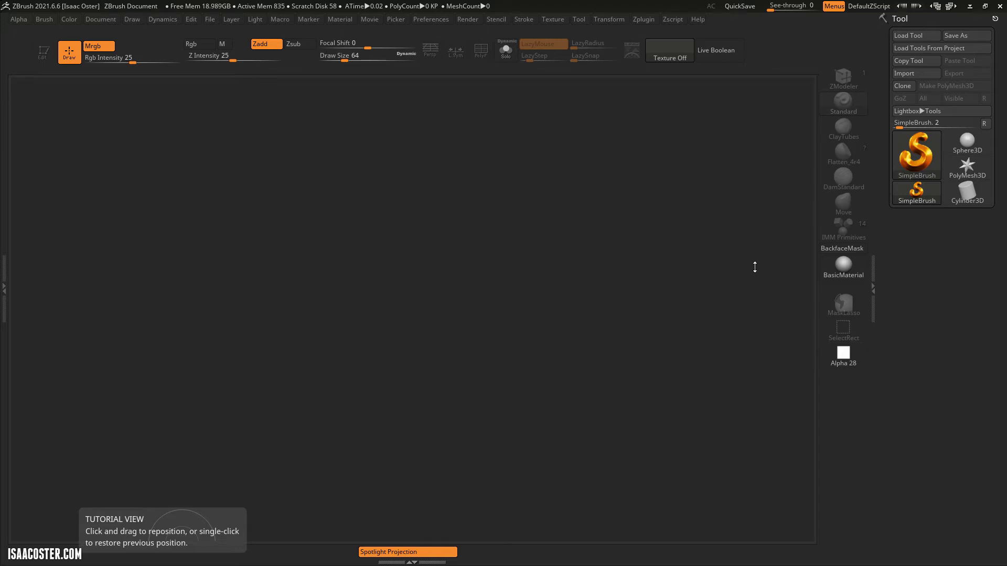
- Draw a Plane3D on the canvas in Edit mode, rotate it, and show its polyframe
left_click(919, 154)
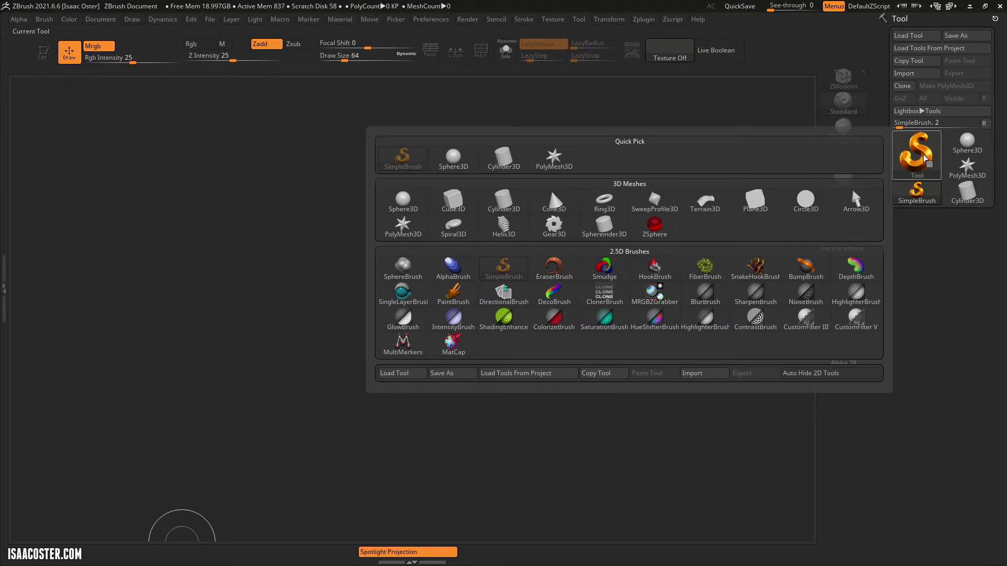
left_click(755, 201)
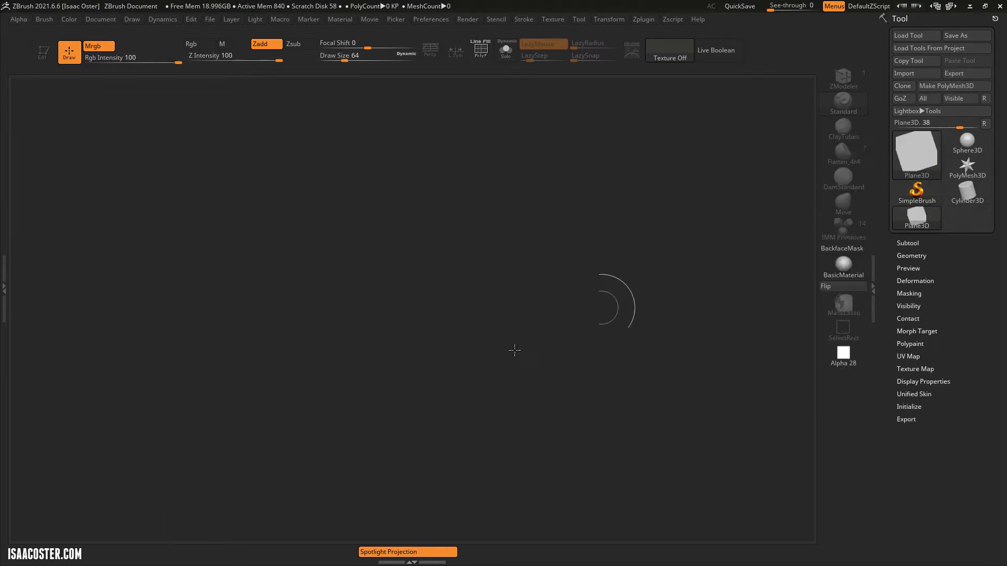
left_click_drag(399, 287, 426, 414)
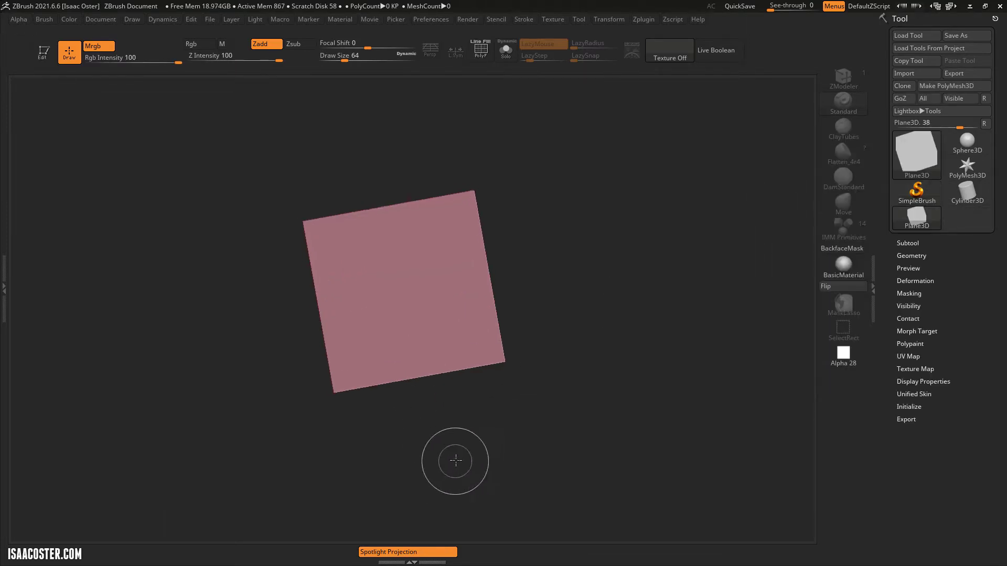
key("t")
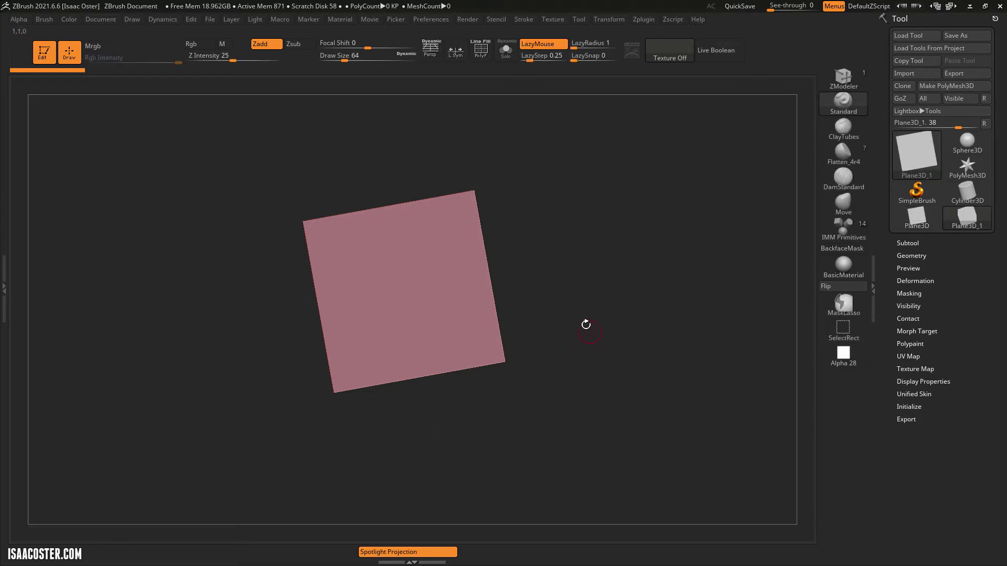
left_click_drag(586, 325, 597, 366)
key("shift+f")
- Frame the plane, reselect Plane3D_1, and set Initialize HDivide and VDivide from 33 to 2
key("f")
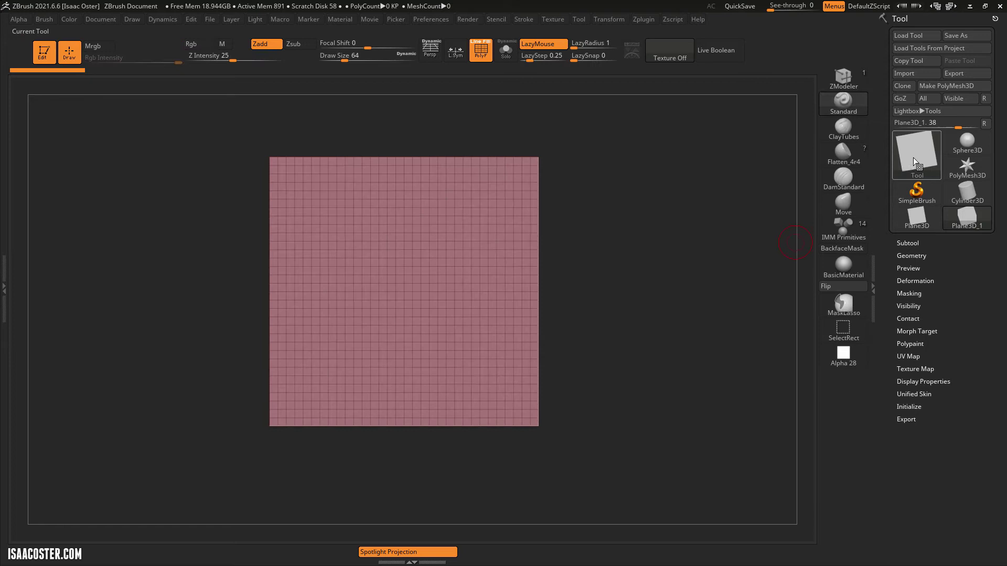
left_click(923, 186)
left_click(921, 172)
left_click(914, 407)
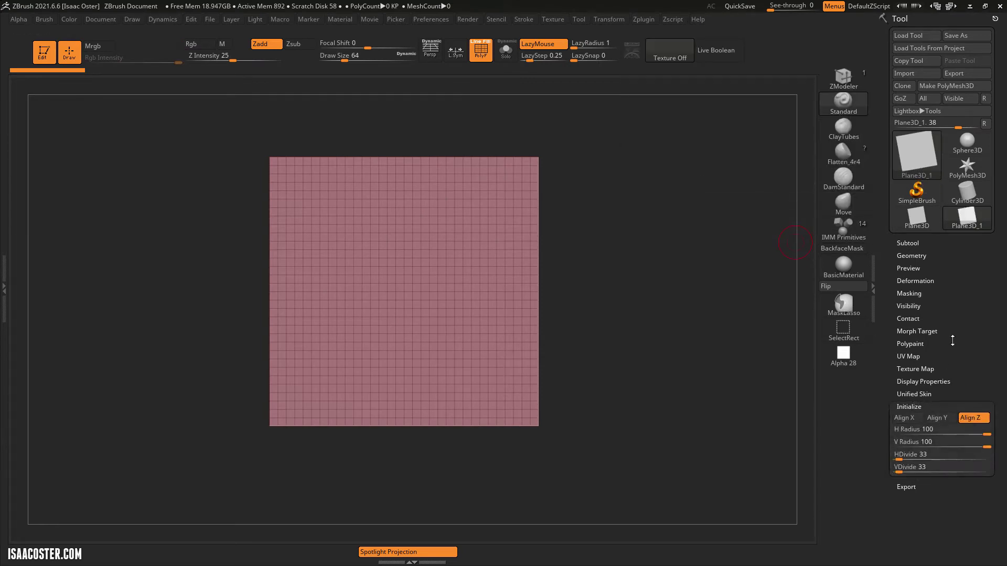
scroll(923, 367, "down", 3)
left_click_drag(917, 384, 883, 396)
left_click_drag(632, 361, 800, 363)
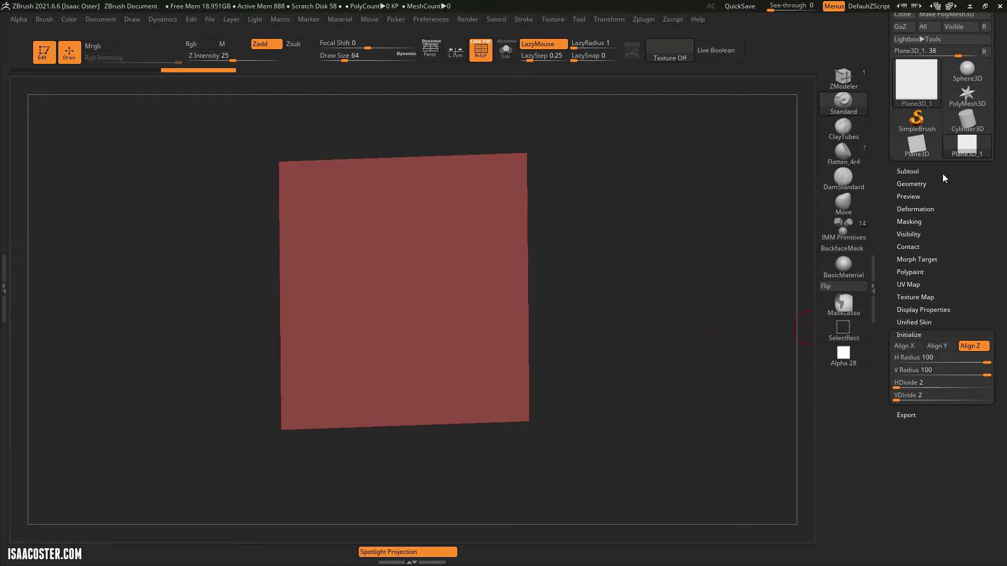
left_click_drag(993, 223, 995, 314)
- Make the plane a PolyMesh3D and check that PM3D_Plane3D_1 is its only subtool
left_click(944, 86)
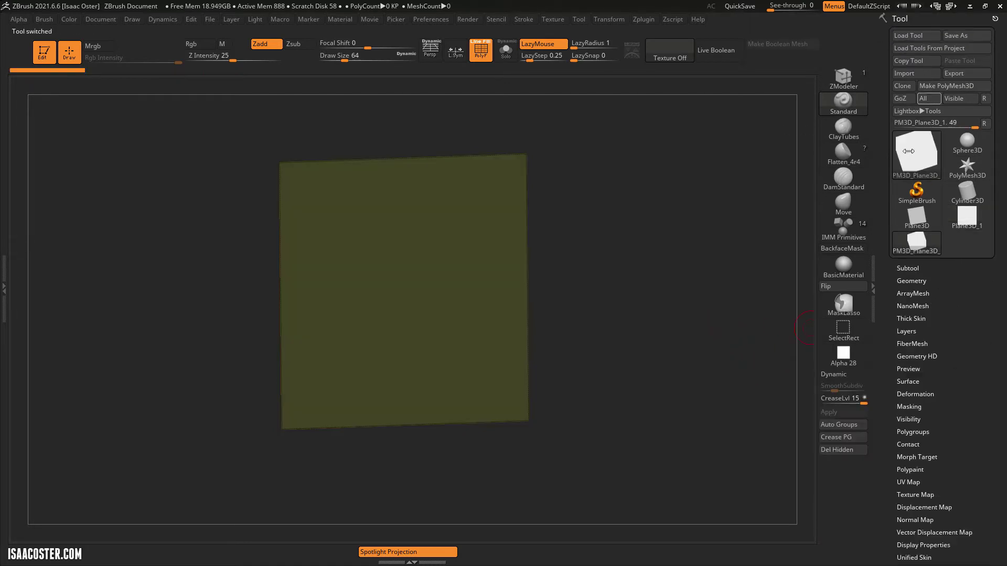
left_click_drag(663, 272, 787, 309)
left_click(911, 268)
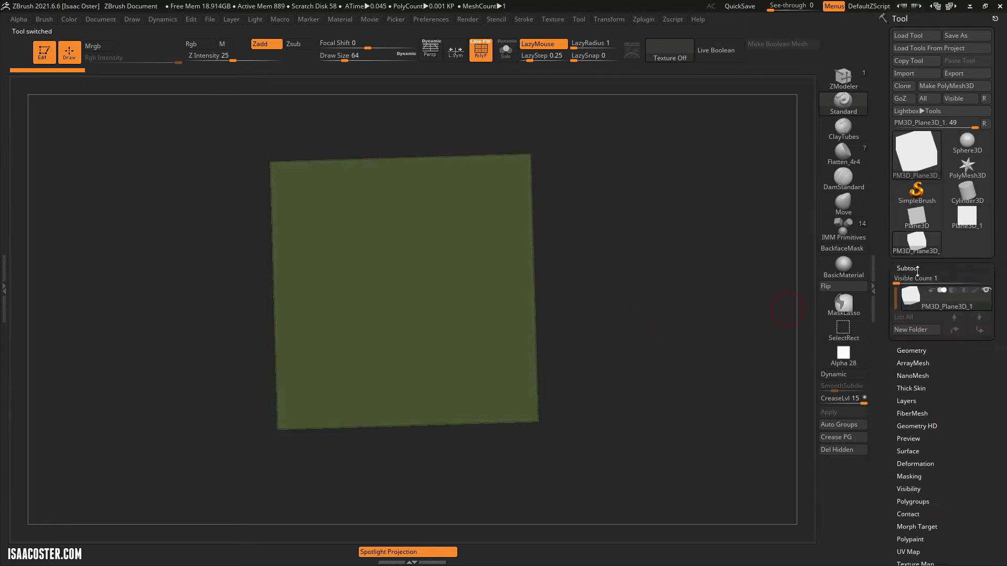
mouse_move(918, 301)
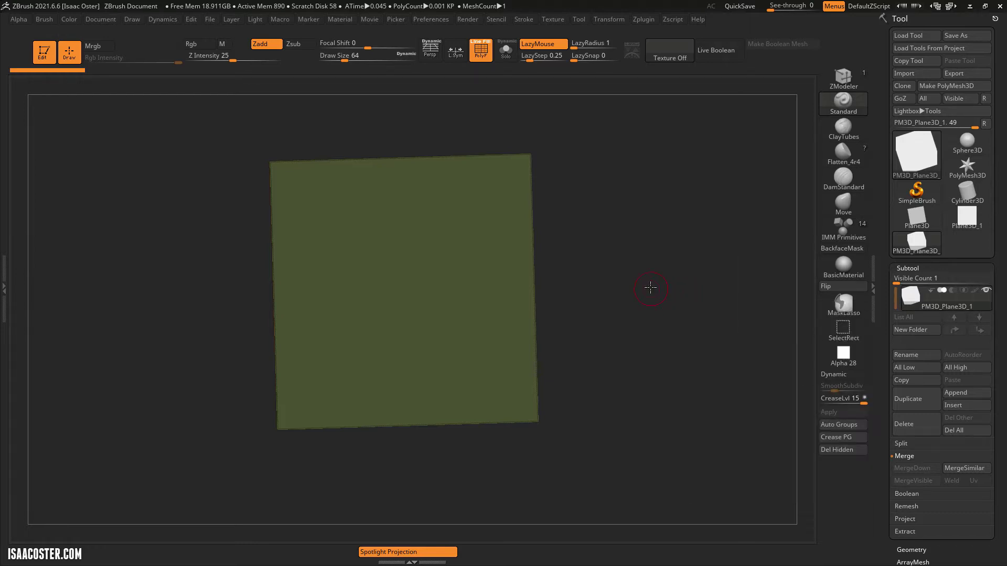
left_click_drag(650, 286, 657, 297)
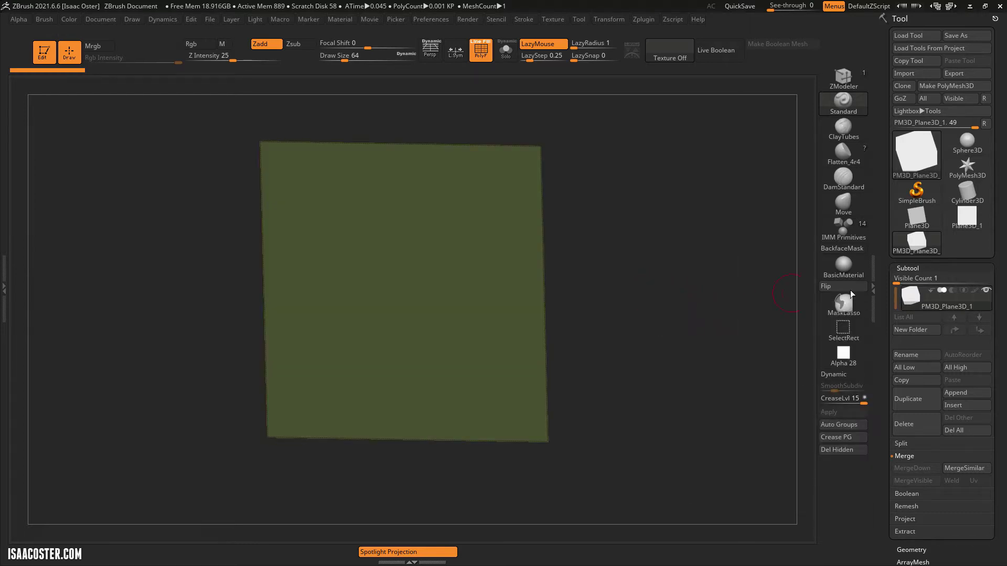
- Turn the plane to face front and switch on perspective view
scroll(892, 278, "down", 1)
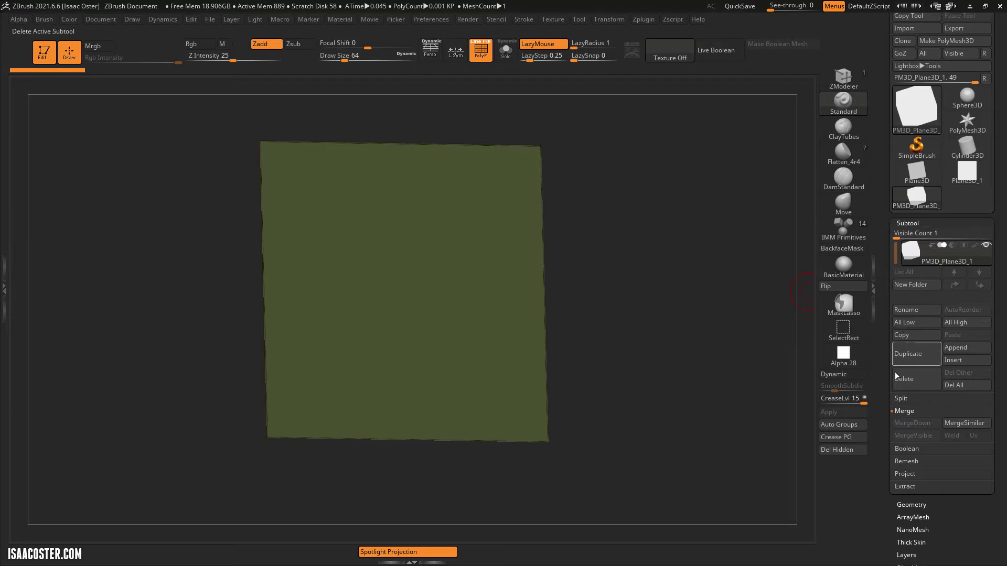
scroll(886, 367, "down", 1)
left_click_drag(668, 329, 691, 310)
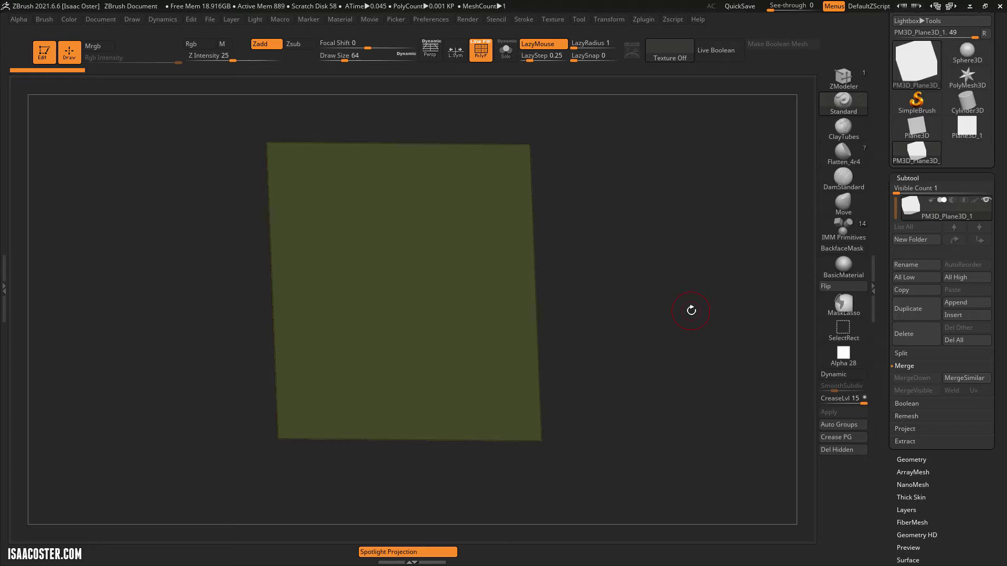
mouse_move(558, 210)
left_mouse_down()
mouse_move(627, 285)
mouse_move(618, 331)
mouse_move(647, 319)
left_mouse_up()
key("p")
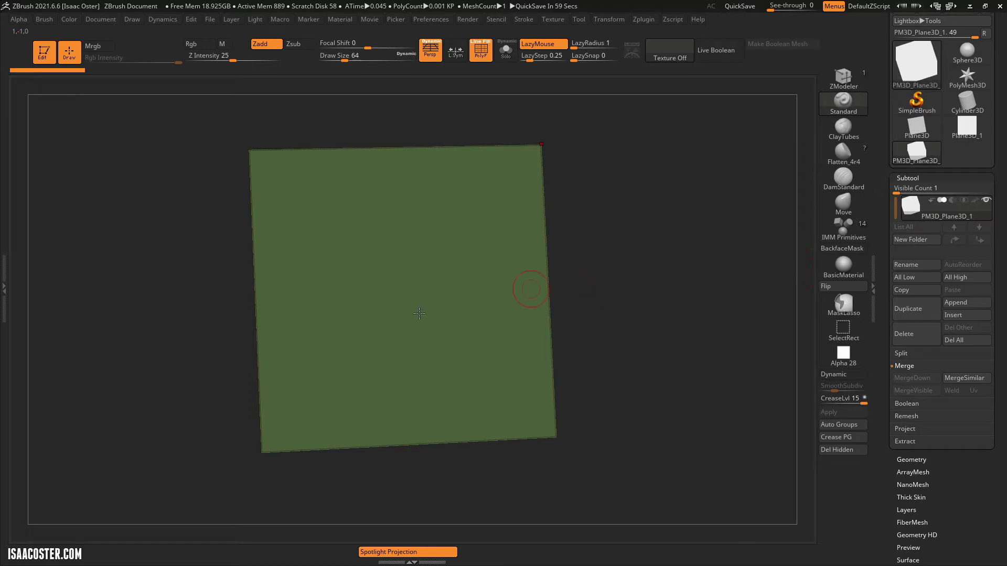
mouse_move(667, 266)
left_mouse_down()
mouse_move(655, 229)
mouse_move(672, 247)
mouse_move(669, 277)
mouse_move(681, 268)
left_mouse_up()
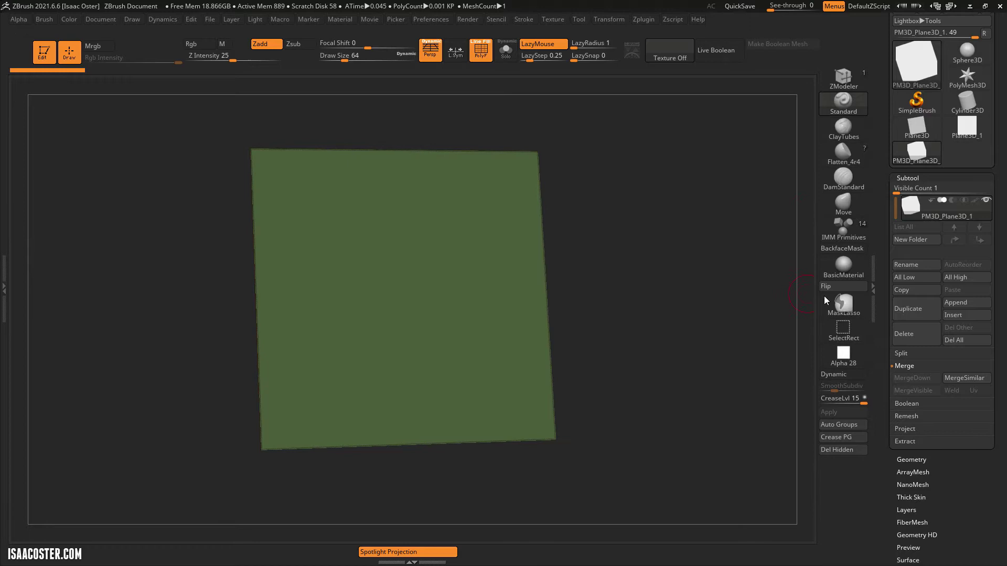
left_click_drag(698, 332, 693, 336)
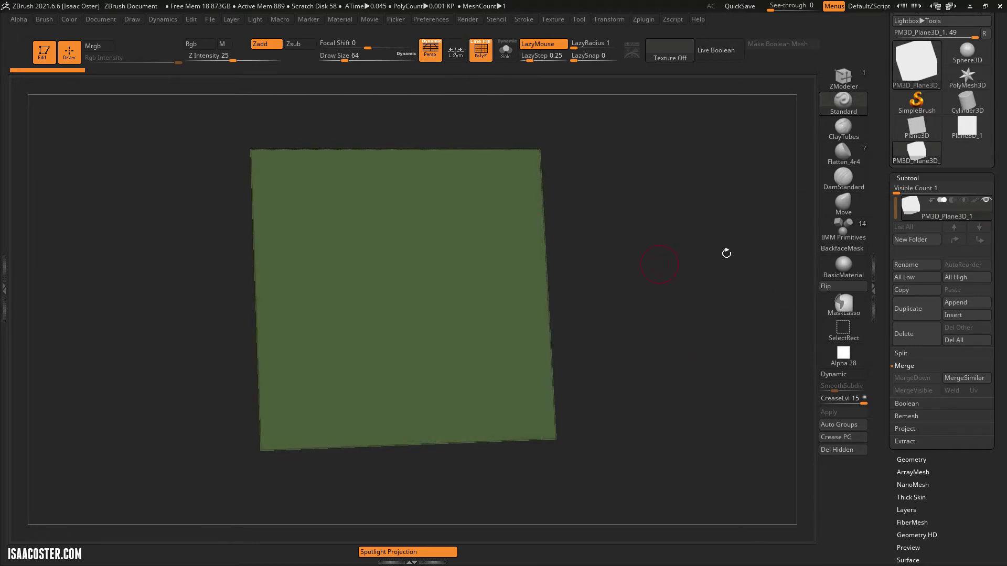
left_click_drag(890, 207, 891, 183)
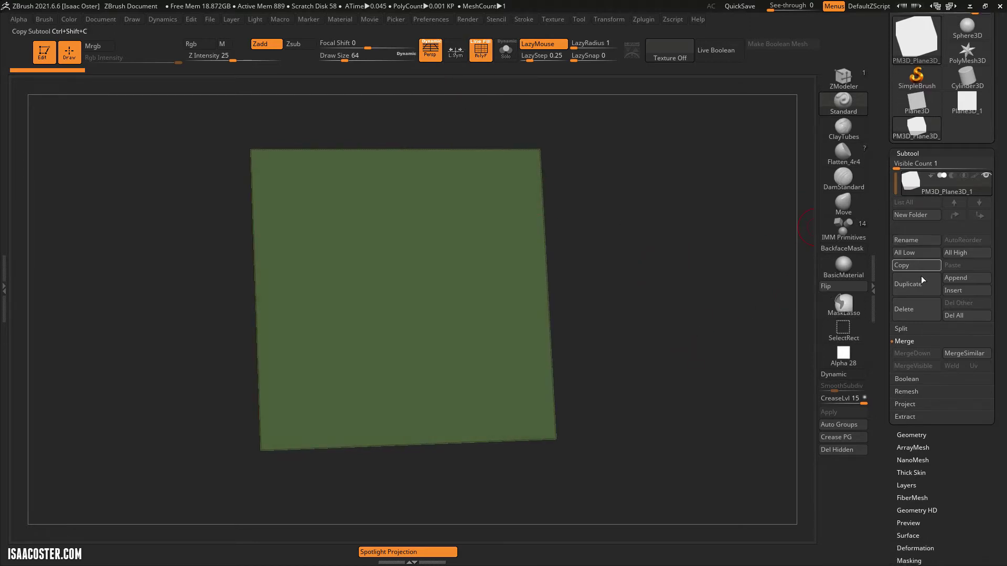
- Try a smoothed Divide and Del Lower in Geometry, then undo to restore the plain square
left_click(913, 435)
scroll(915, 262, "down", 10)
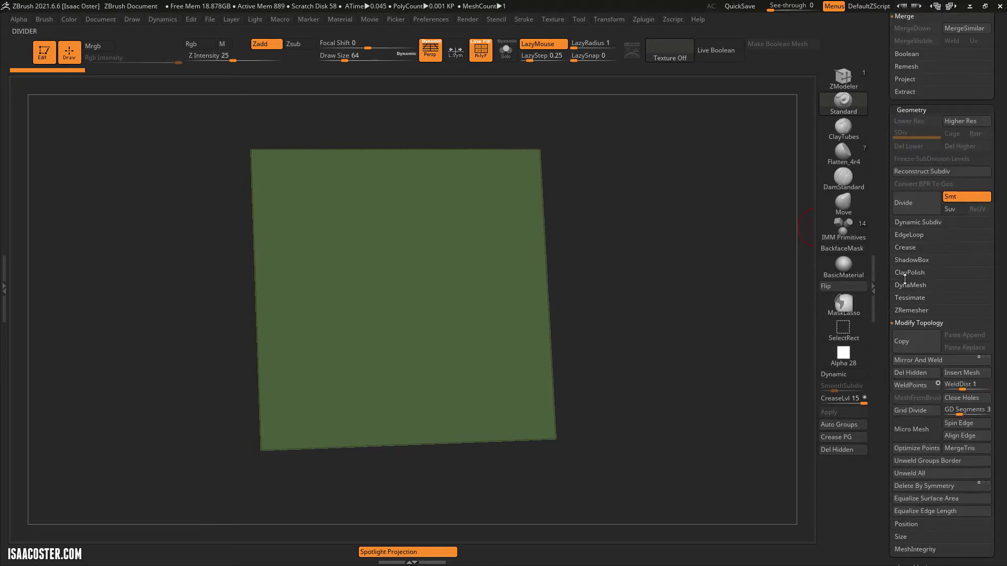
left_click(917, 206)
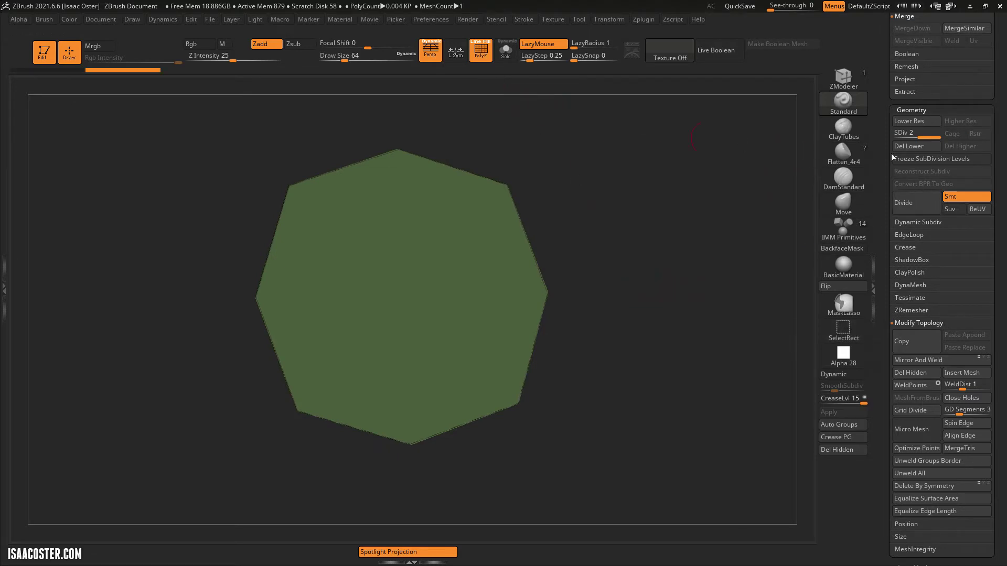
left_click(915, 146)
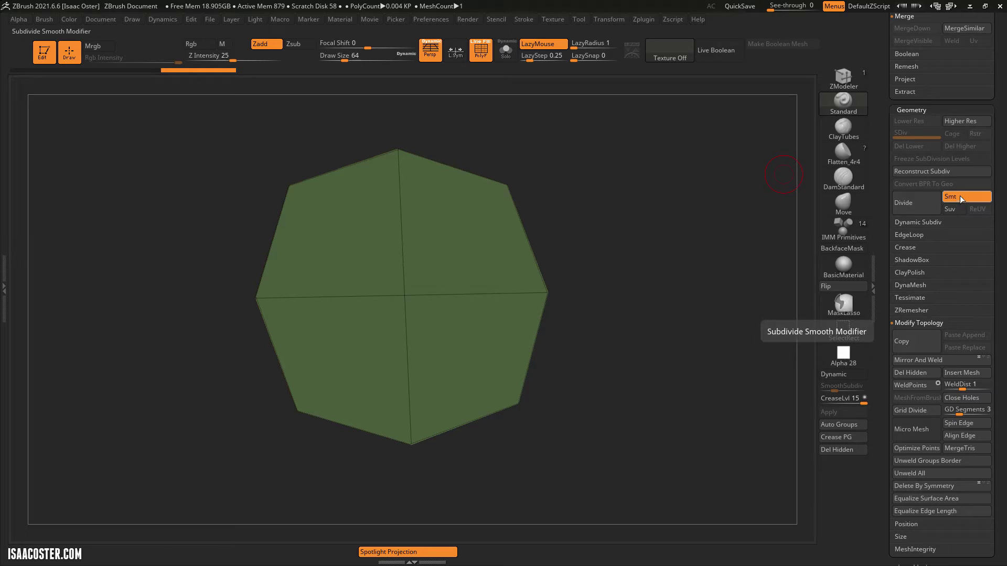
left_click_drag(644, 227, 653, 234)
key("ctrl+z")
key("ctrl+z")
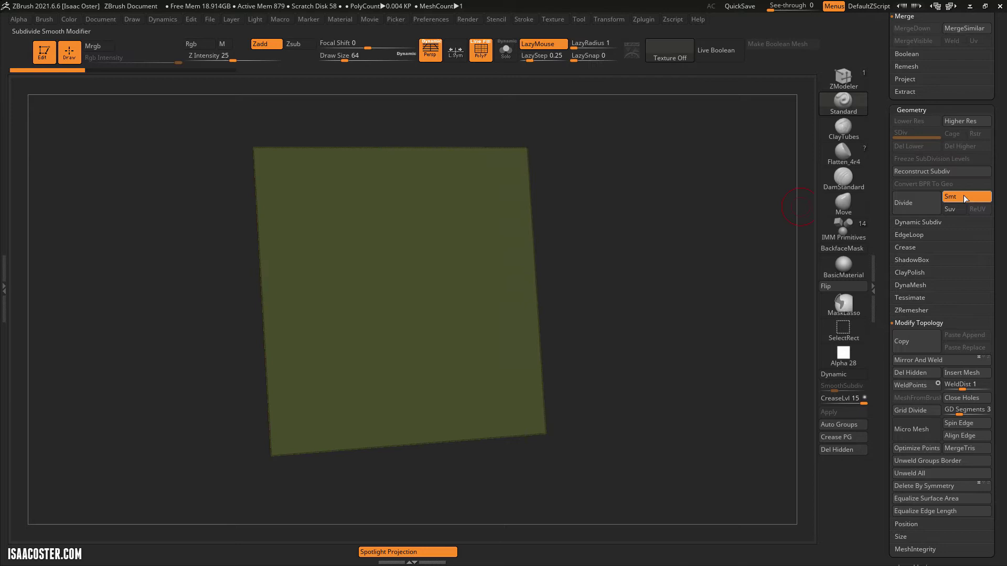
- With Smt off, divide, delete lower, and reconstruct the plane to two subdivision levels
left_click(963, 196)
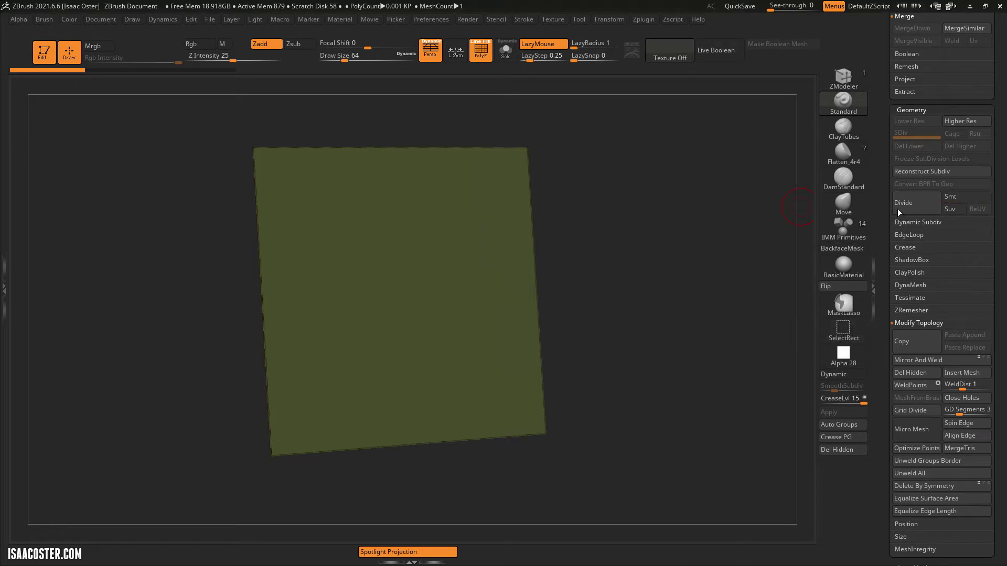
left_click(913, 203)
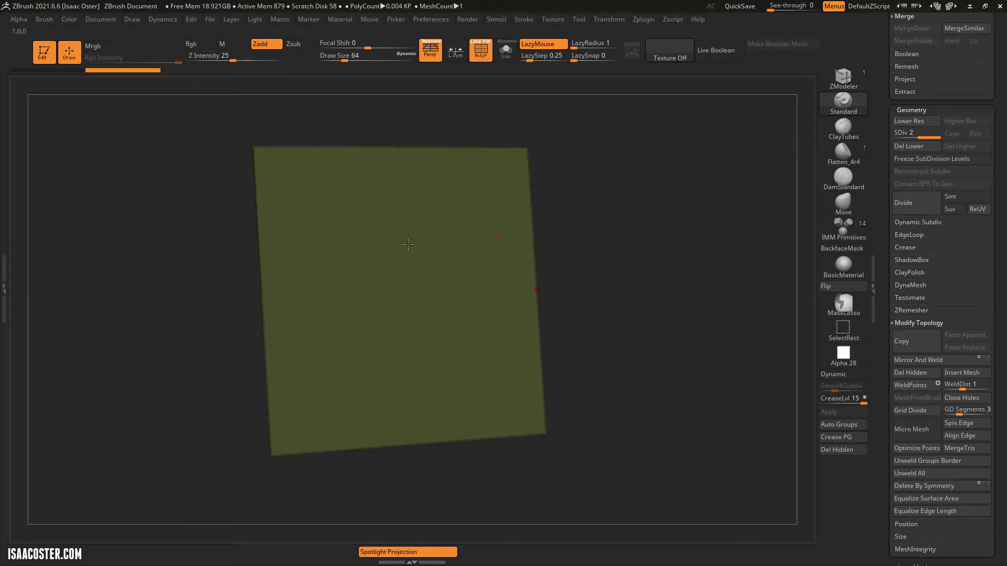
left_click(917, 147)
mouse_move(613, 261)
left_mouse_down()
mouse_move(603, 243)
mouse_move(618, 261)
left_mouse_up()
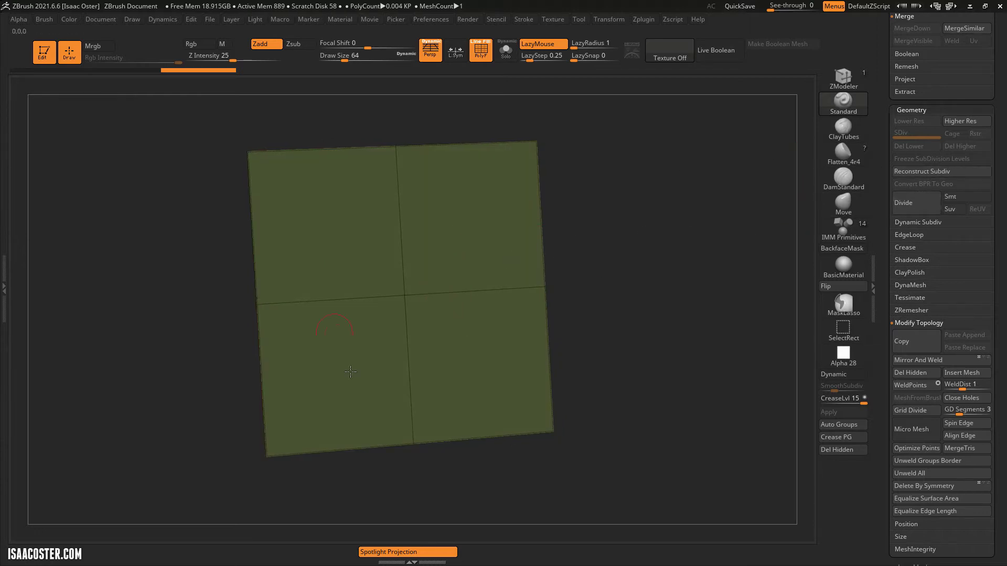
key("shift+d")
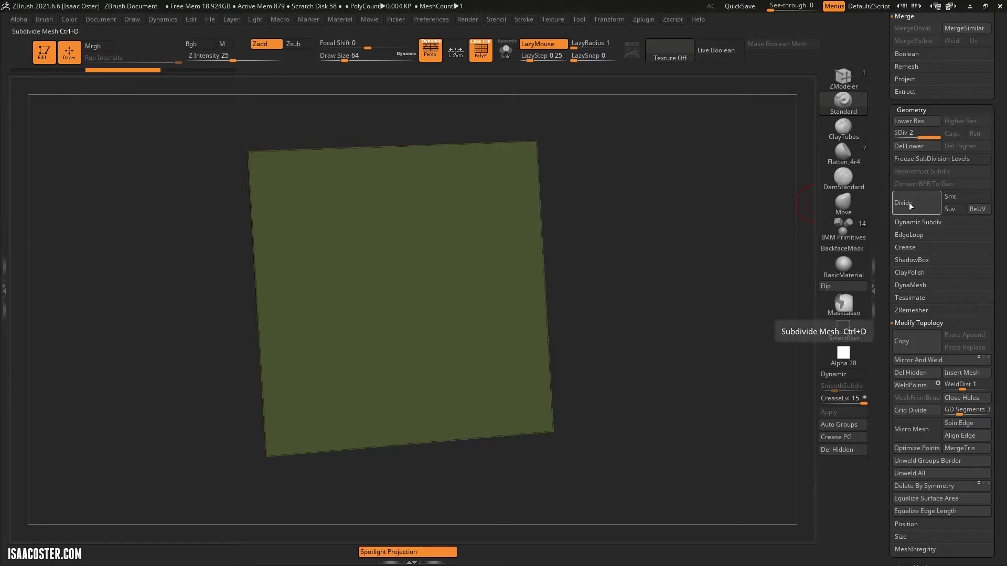
scroll(883, 176, "up", 10)
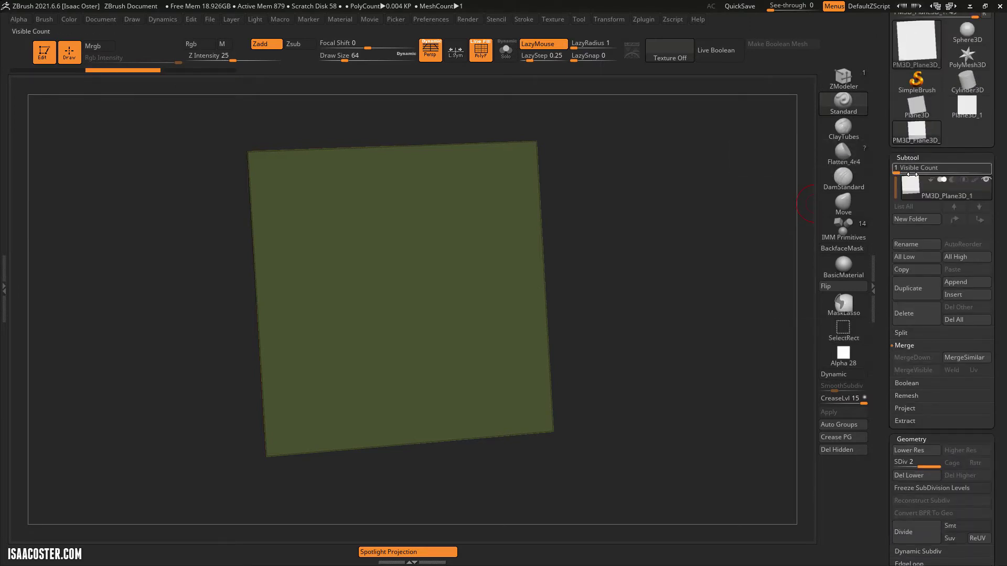
- Subdivide the plane to level 3 and toggle PolyF off and back on to show the wireframe
mouse_move(912, 190)
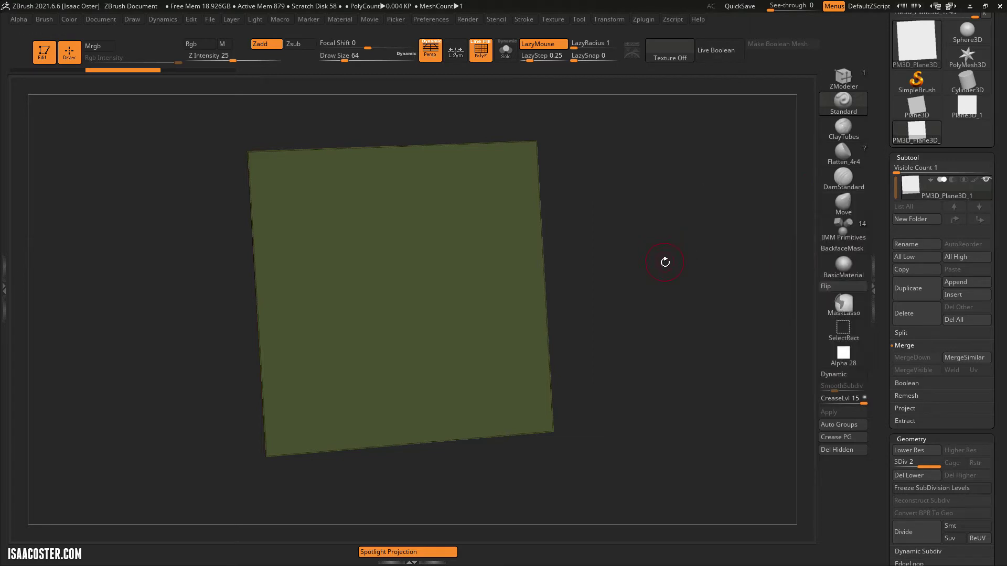
left_click(918, 526)
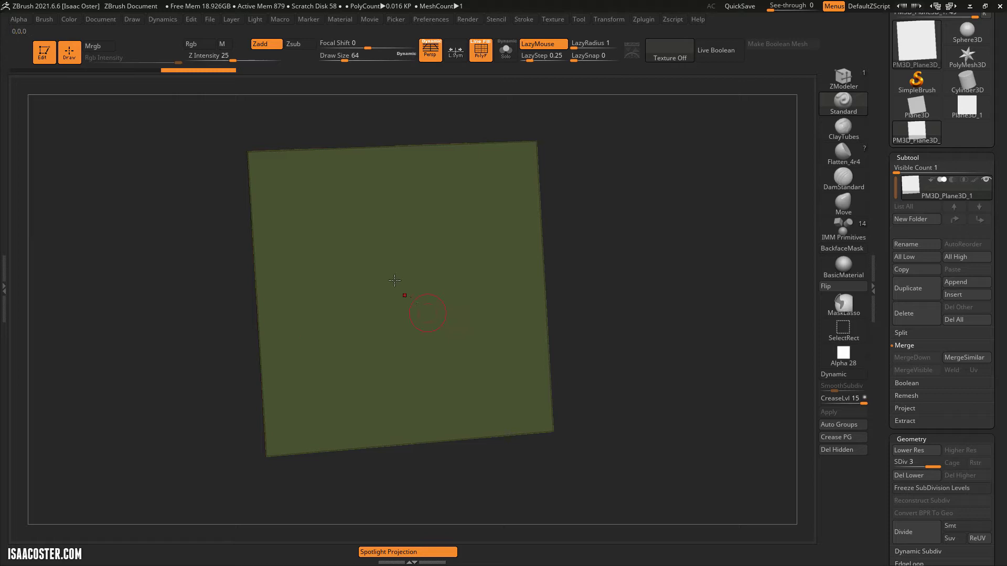
left_click(487, 45)
left_click(487, 45)
left_click_drag(572, 172, 567, 156)
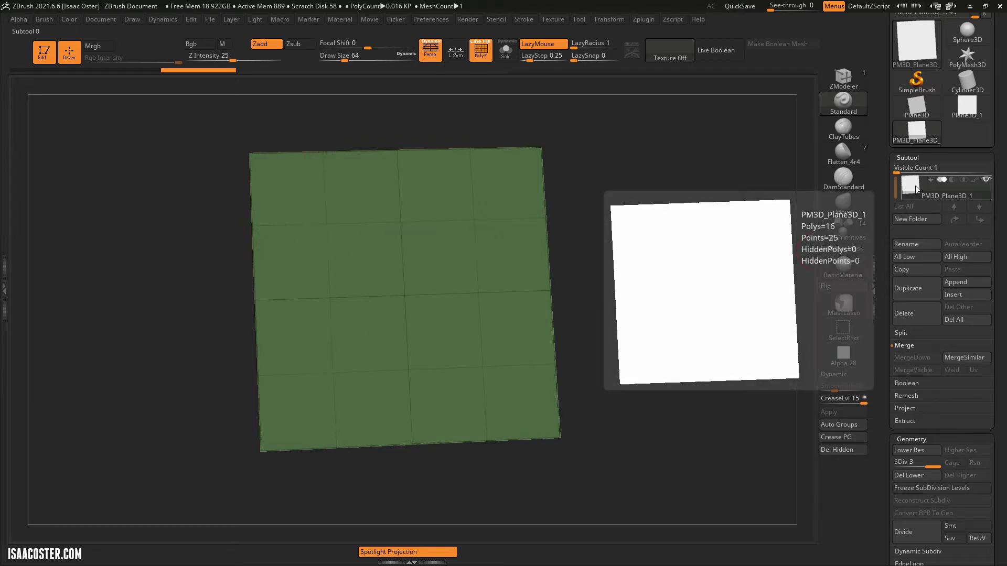
- Subdivide the plane from level 4 up to level 6, toggling PolyF to check the grid
key("ctrl+d")
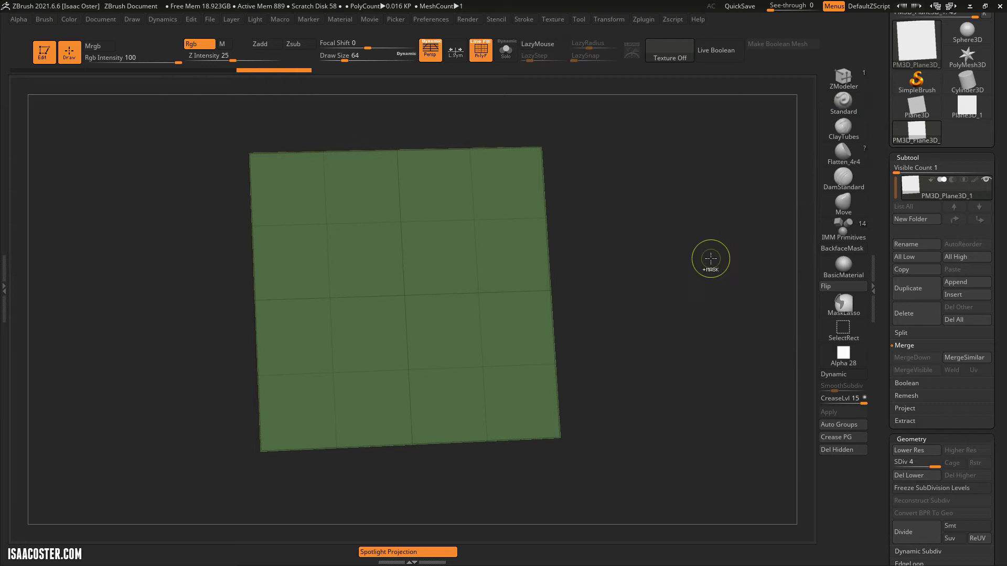
left_click(481, 50)
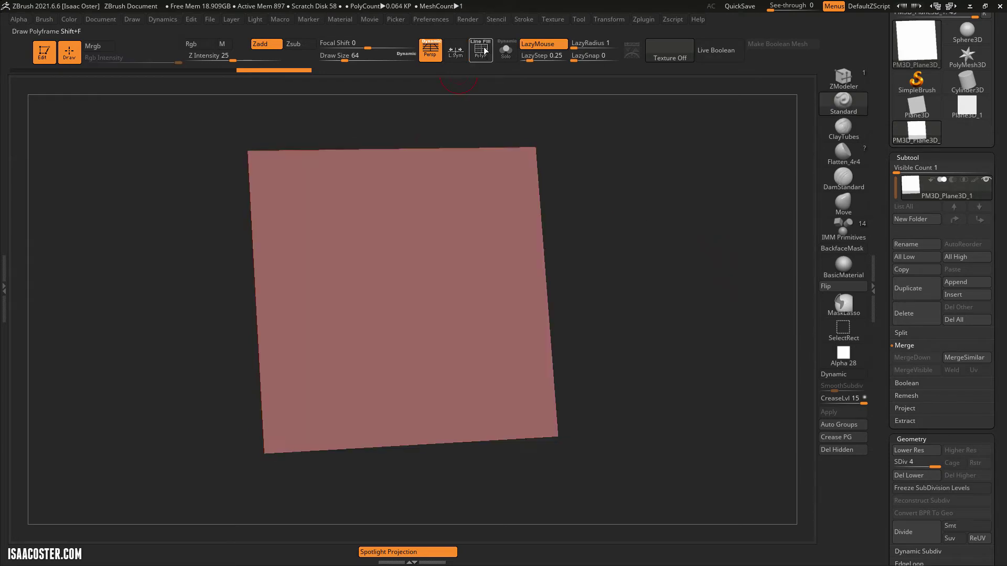
left_click(481, 49)
left_click_drag(626, 170, 662, 191)
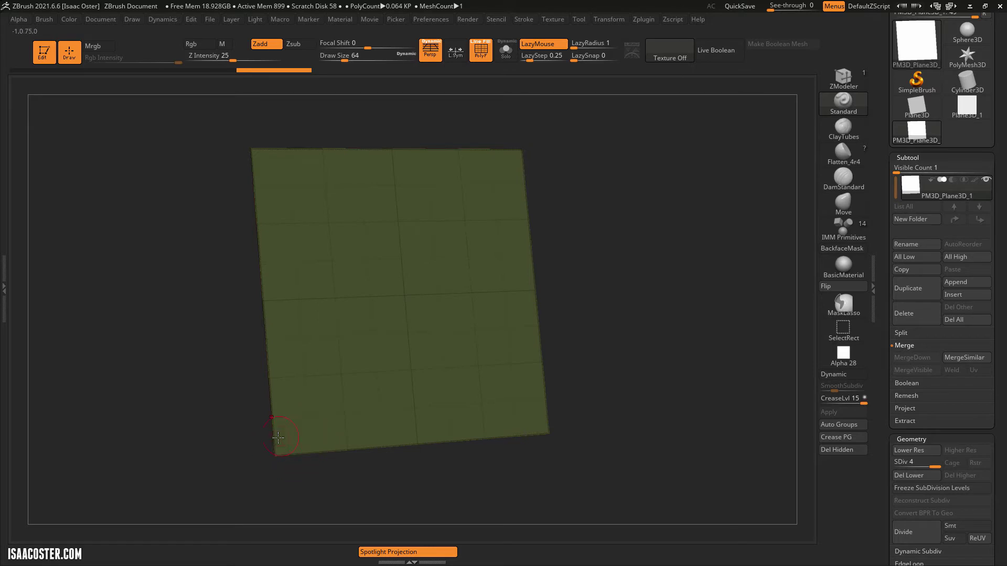
left_click_drag(630, 189, 703, 260)
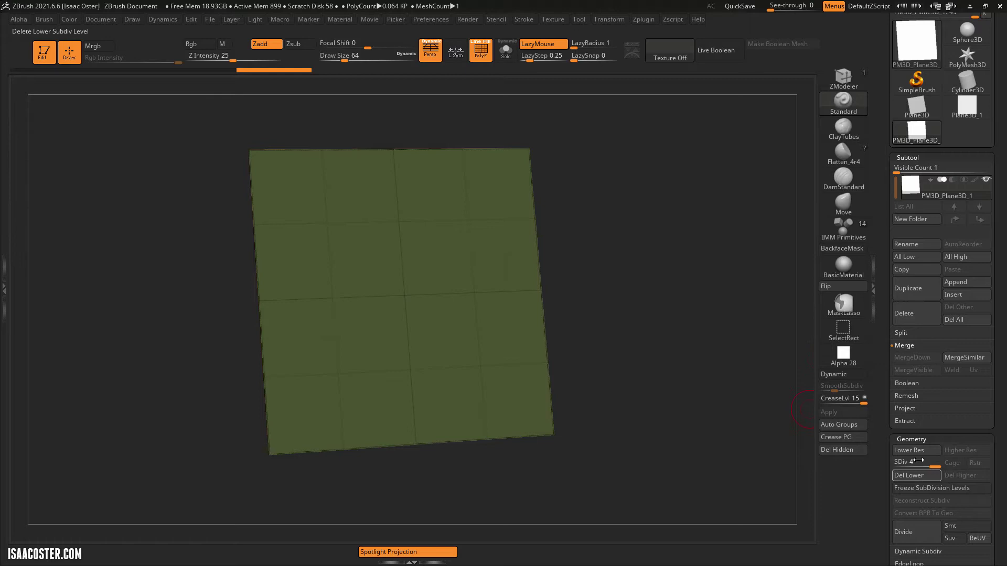
left_click(923, 537)
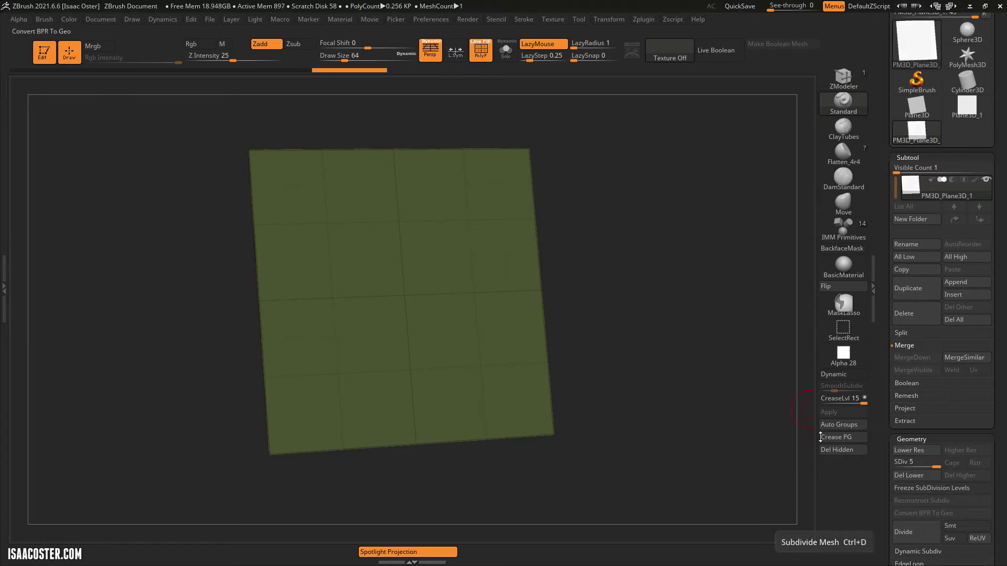
mouse_move(918, 190)
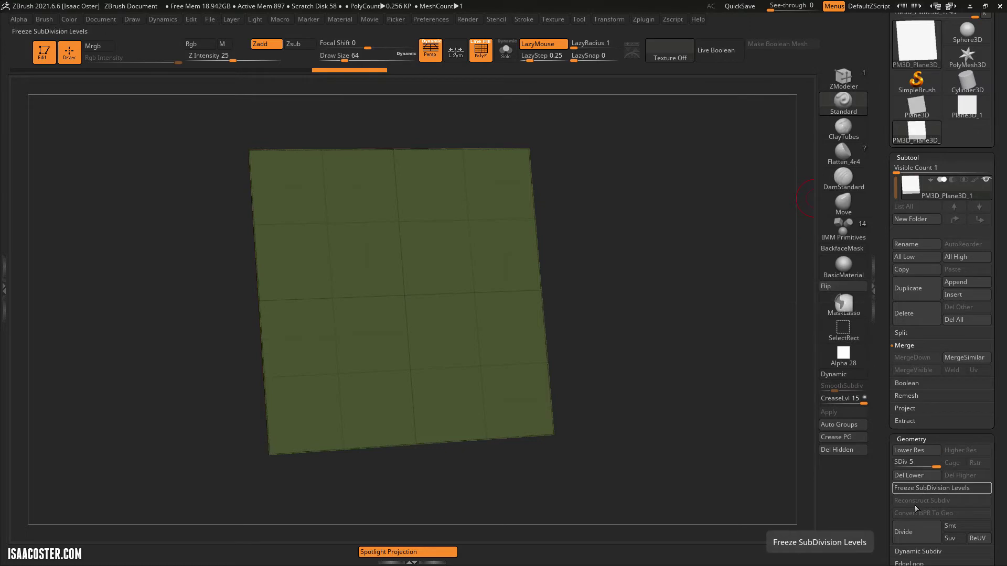
left_click(917, 528)
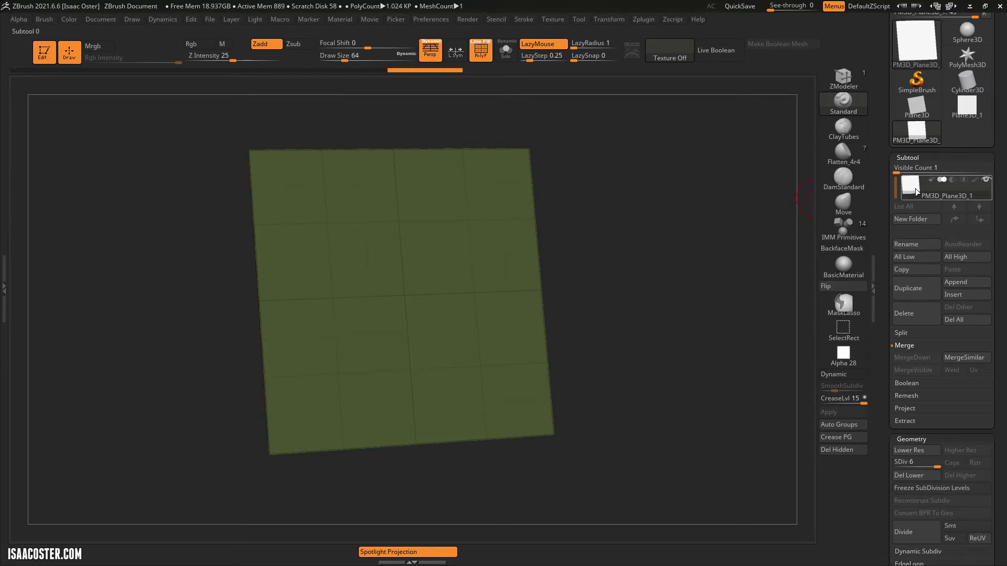
mouse_move(914, 186)
- Delete the plane's lower subdivision levels with Del Lower
scroll(885, 347, "down", 2)
left_click(907, 427)
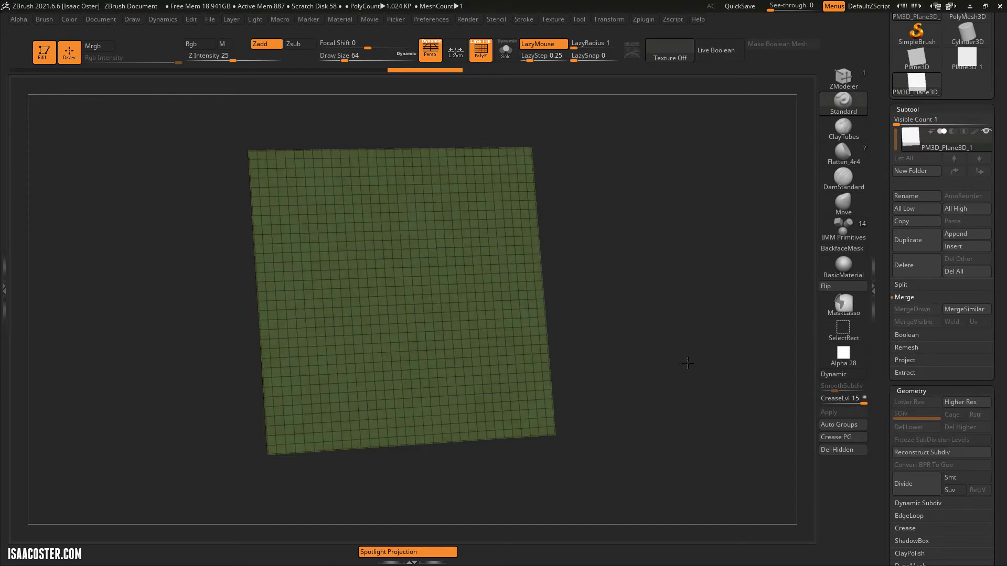
left_click_drag(693, 373, 690, 367)
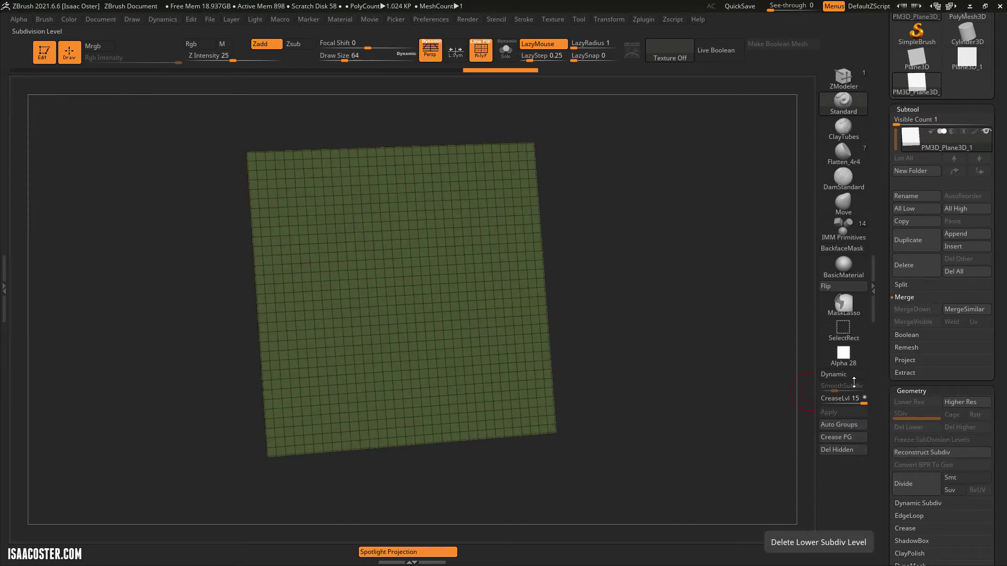
left_click_drag(634, 280, 635, 288)
- Subdivide the plane with Ctrl+D up to level 3
key("ctrl")
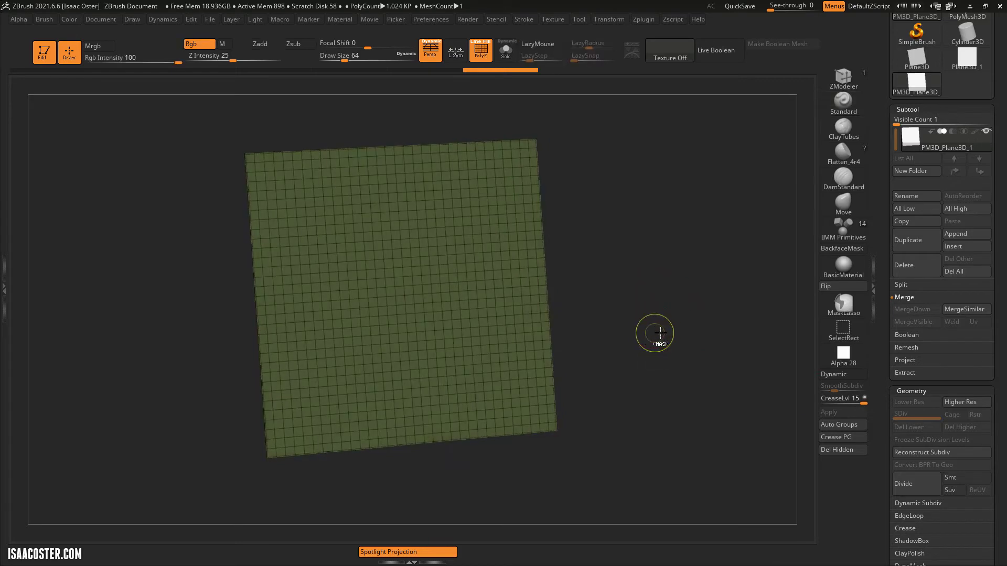
key("ctrl+d")
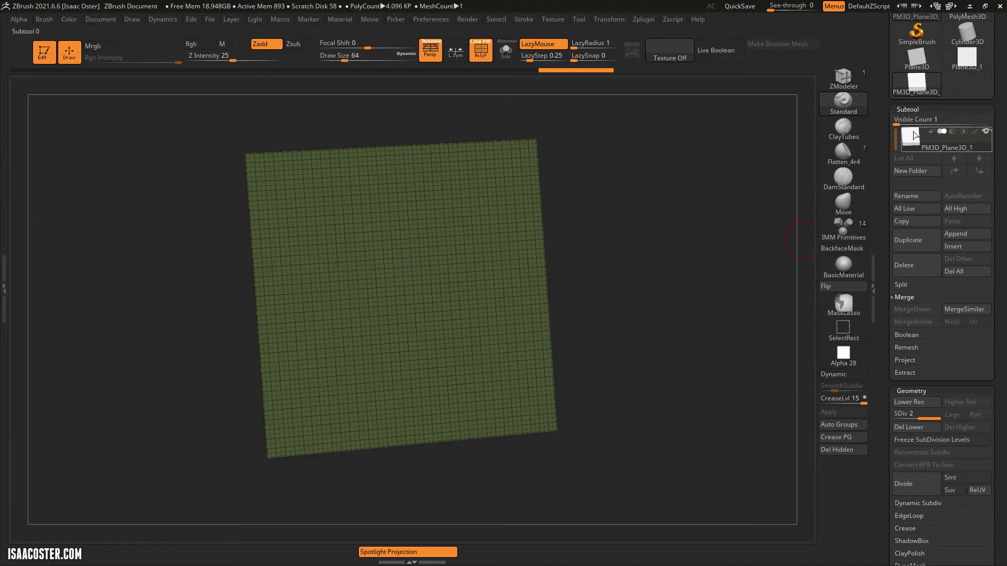
mouse_move(917, 134)
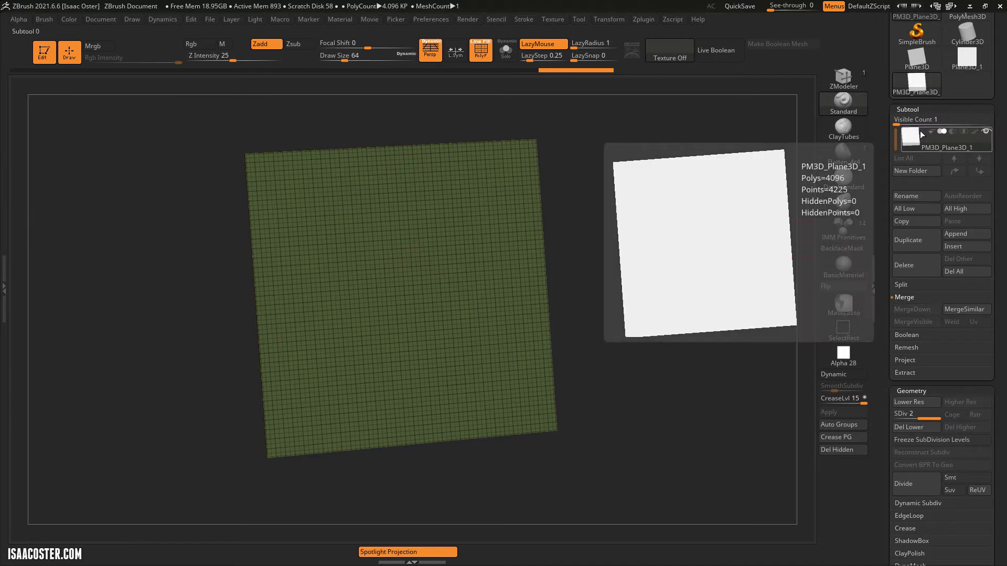
key("ctrl+d")
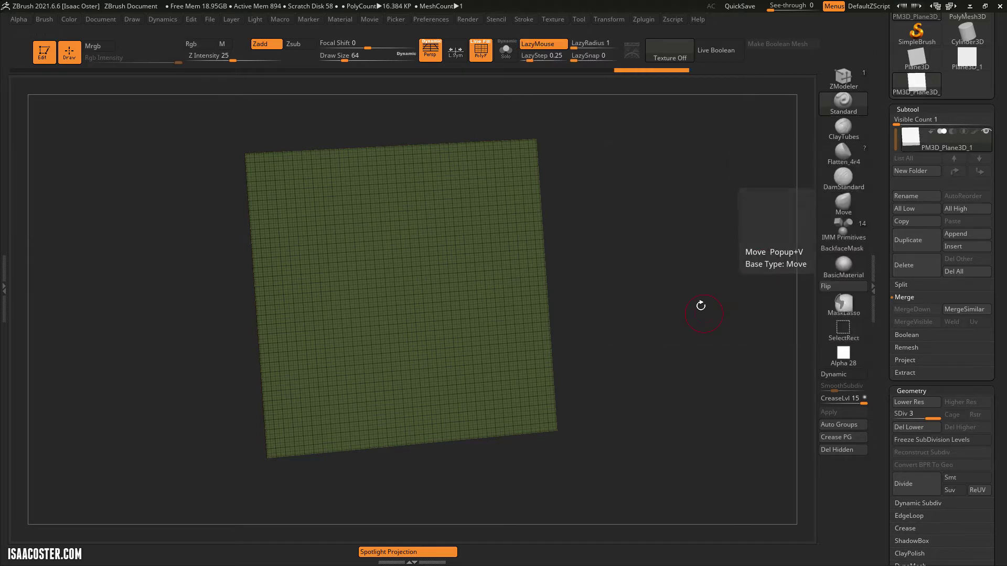
key("ctrl+shift")
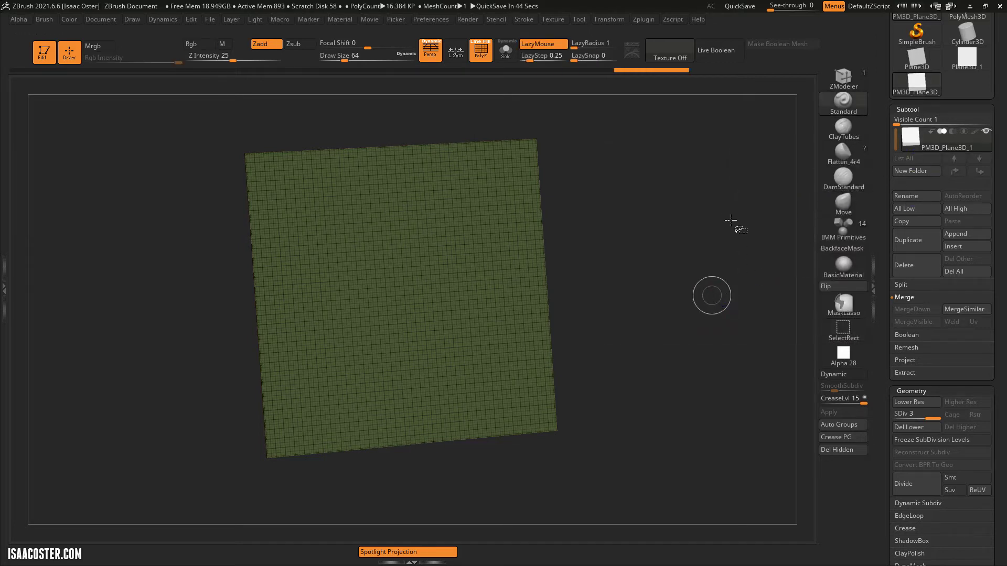
mouse_move(730, 217)
left_mouse_down()
mouse_move(755, 218)
mouse_move(760, 240)
mouse_move(784, 222)
left_mouse_up()
- Continue subdividing to level 6 (about 1.048 million polys) and orbit to inspect both sides
mouse_move(917, 141)
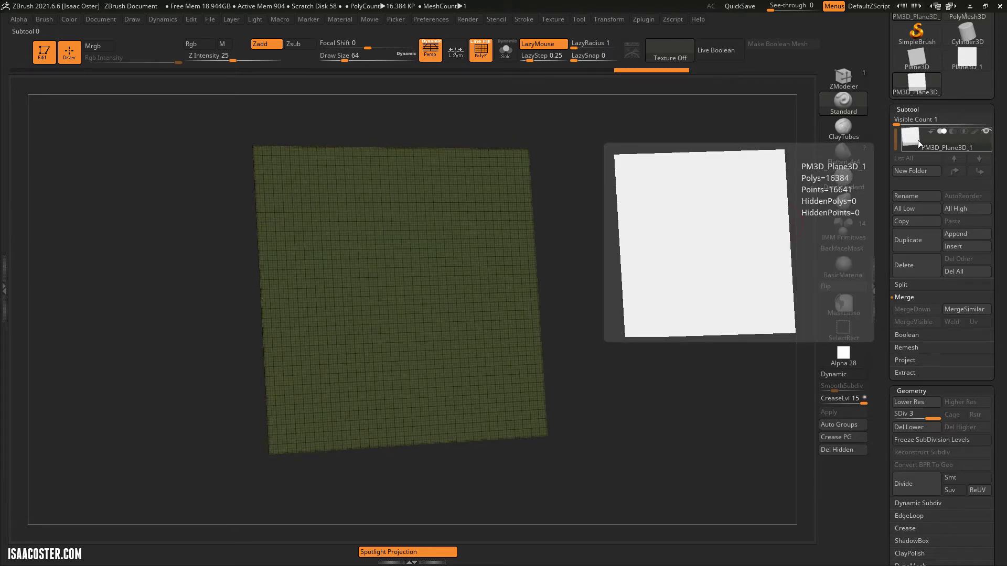
key("ctrl")
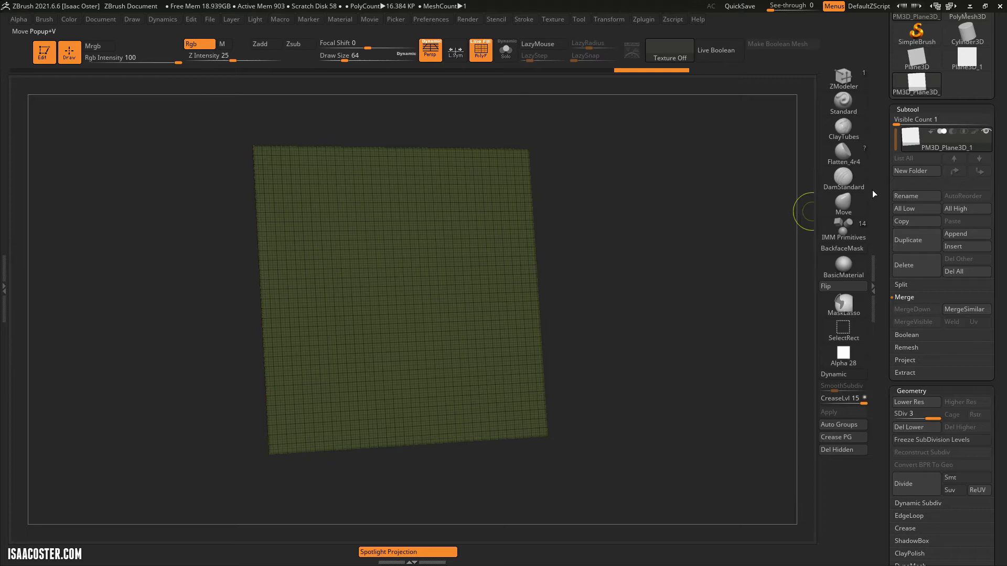
key("ctrl+d")
key("ctrl+d")
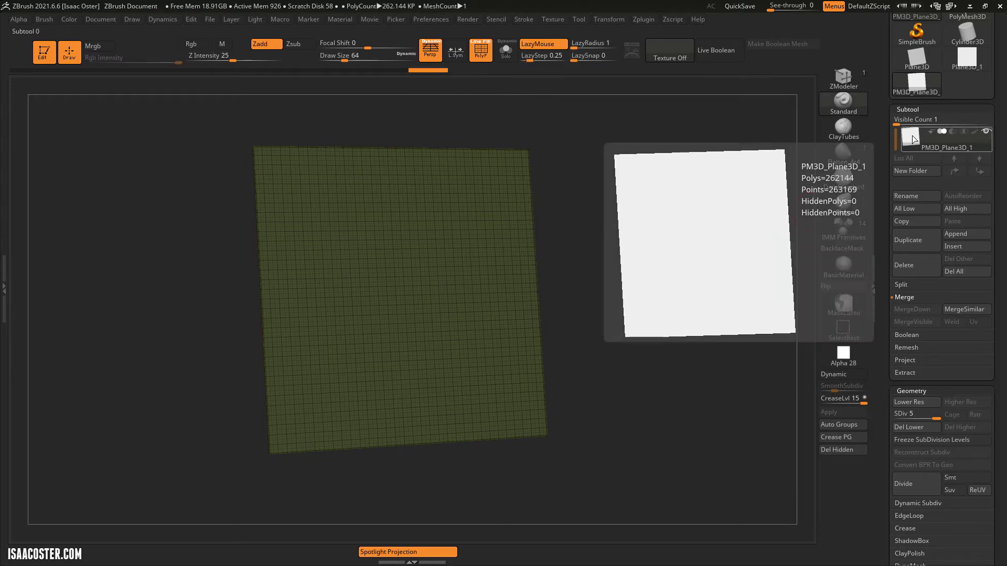
key("ctrl+d")
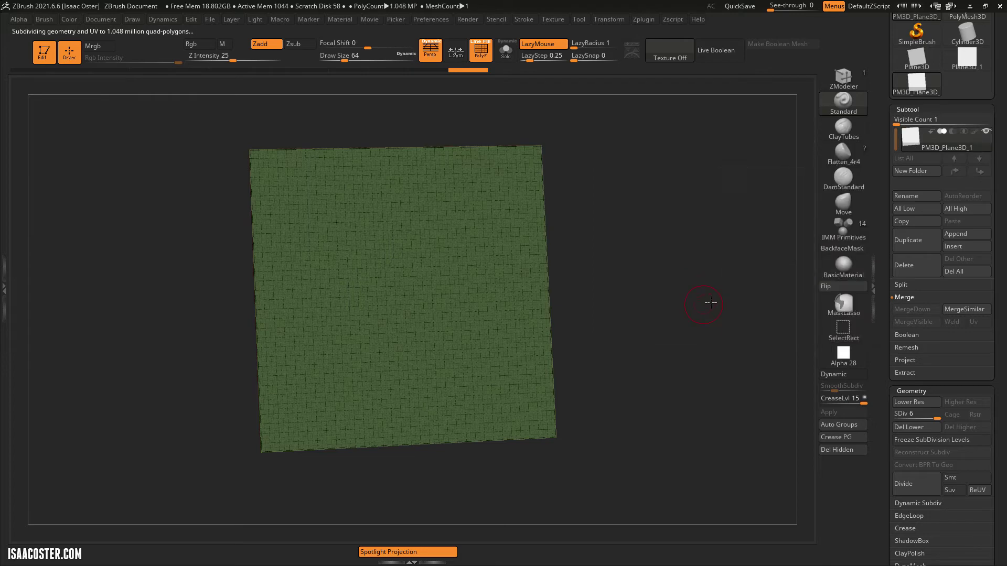
left_click_drag(710, 298, 630, 325)
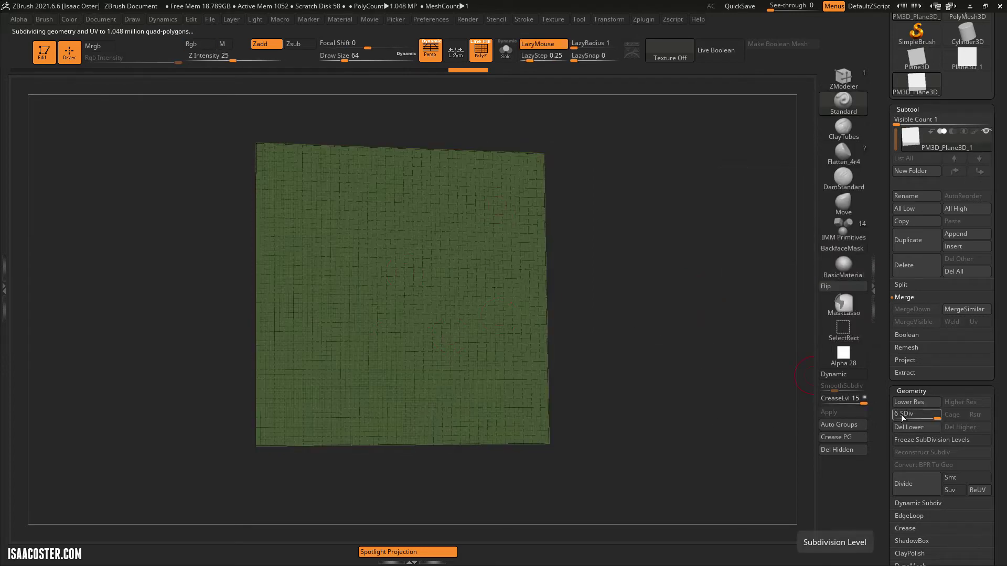
left_click_drag(656, 337, 611, 315)
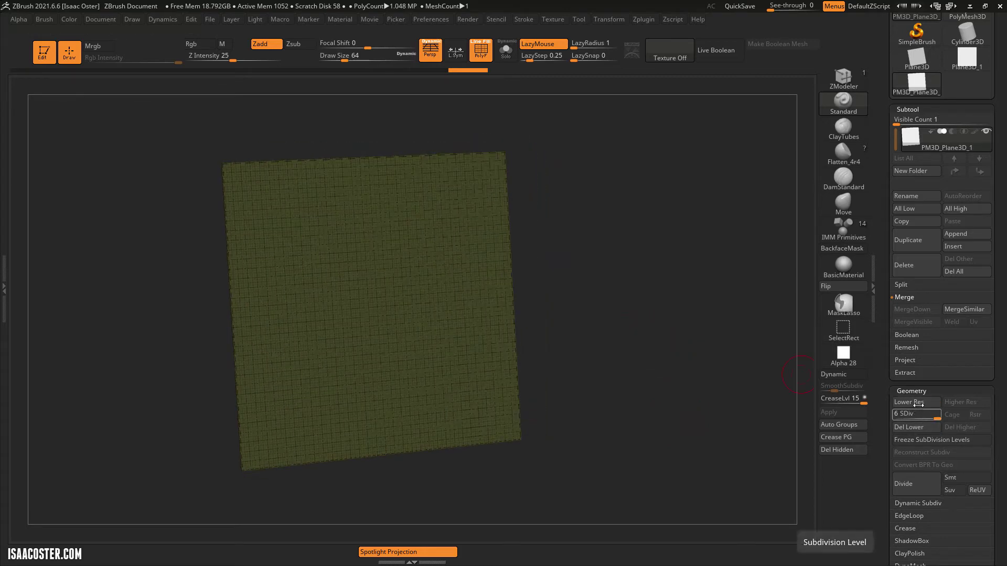
left_click_drag(658, 342, 658, 361)
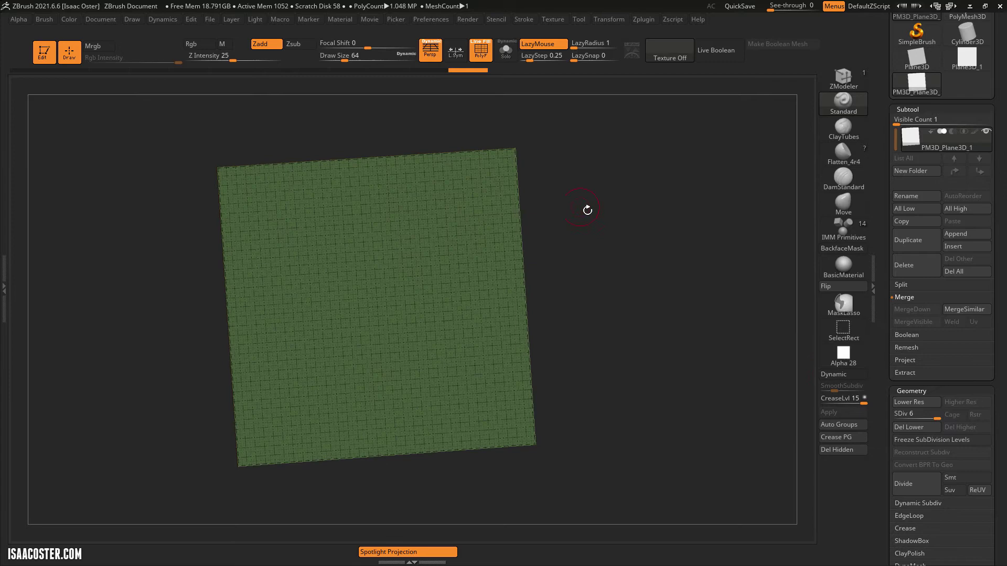
left_click_drag(586, 209, 573, 215, "shift")
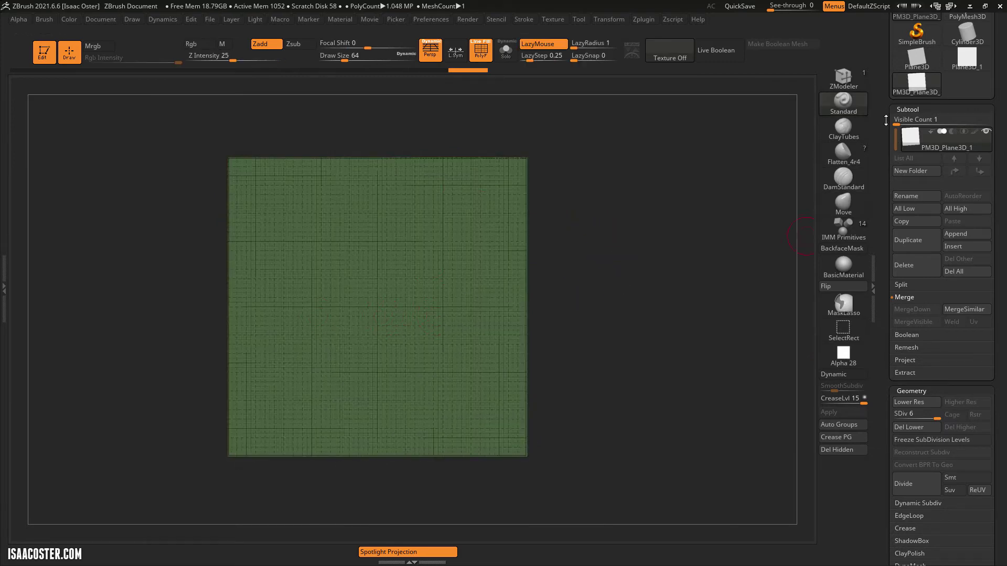
left_click_drag(885, 120, 886, 188)
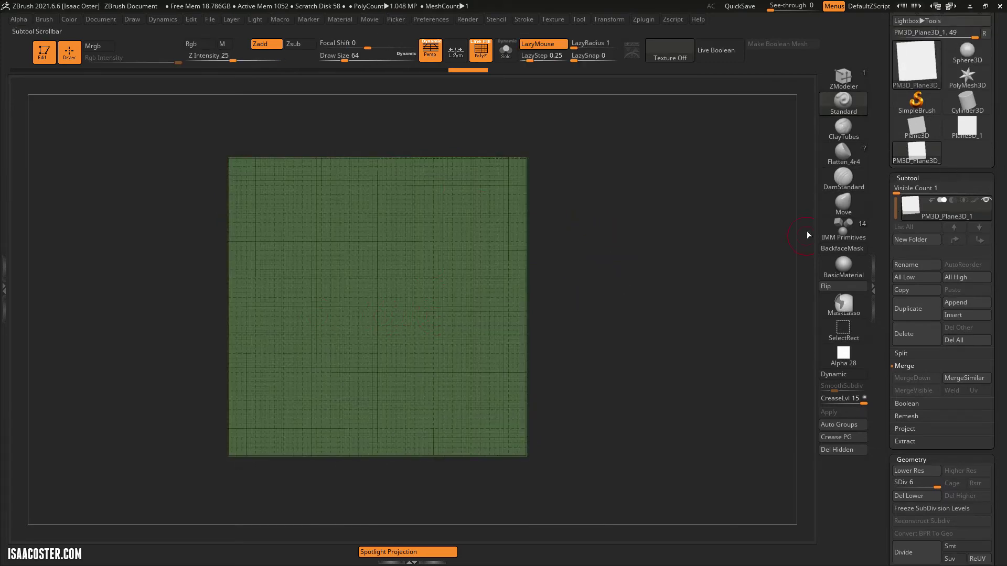
left_click_drag(602, 330, 629, 343)
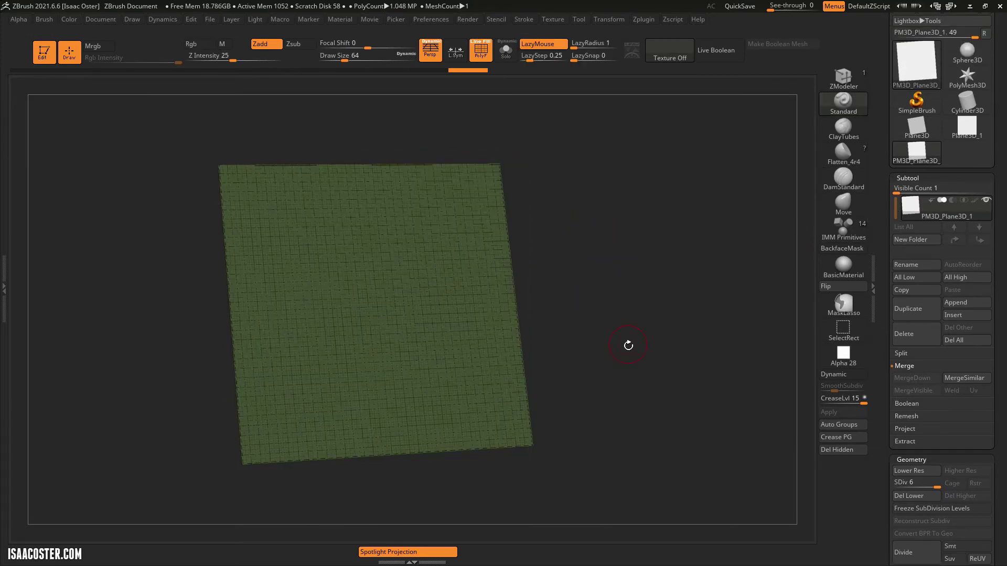
- Drop the plane to SDiv 1, hide the polyframe, and set Standard Draw Size to about 177
left_click(911, 482)
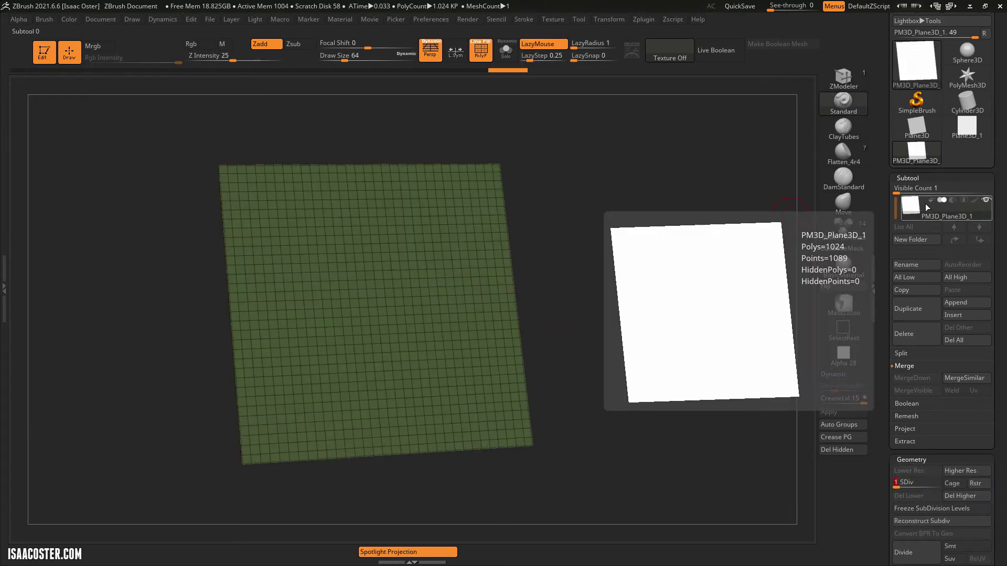
key("shift+f")
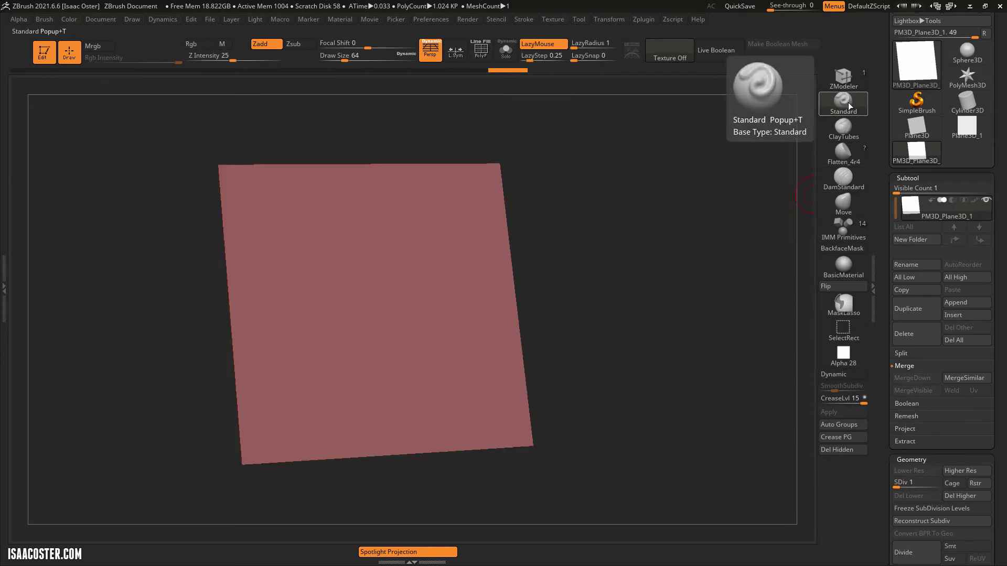
left_click(848, 101)
key("Escape")
key("s")
left_click_drag(419, 261, 422, 265)
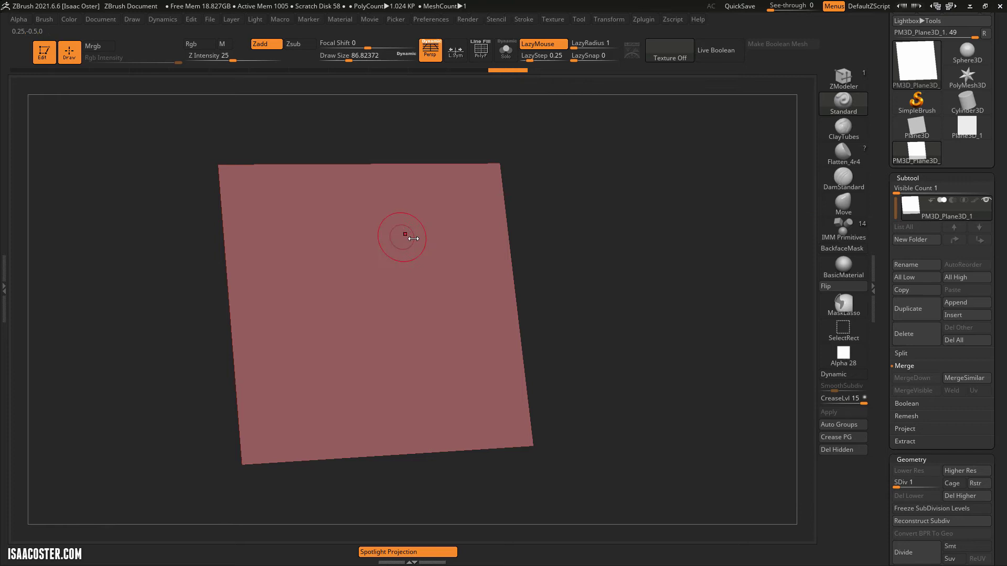
key("bracketright")
- Sculpt an S-shaped stroke on the coarse plane, inspect it, then undo it
mouse_move(429, 221)
left_mouse_down()
mouse_move(294, 286)
mouse_move(488, 362)
mouse_move(446, 379)
mouse_move(409, 315)
mouse_move(281, 341)
mouse_move(361, 220)
mouse_move(409, 215)
left_mouse_up()
mouse_move(650, 295)
left_mouse_down()
mouse_move(632, 301)
mouse_move(650, 308)
mouse_move(587, 298)
left_mouse_up()
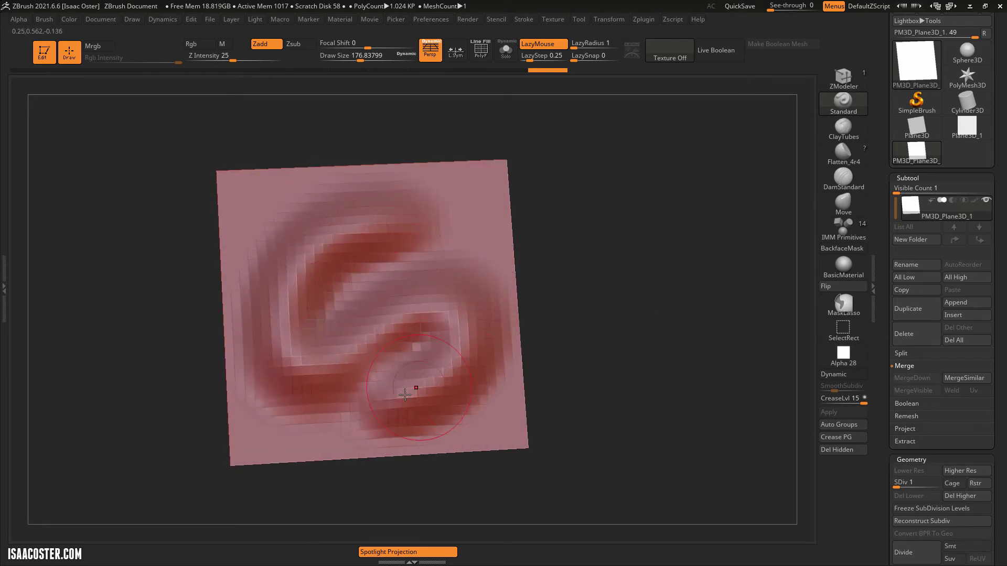
left_click_drag(698, 237, 788, 314)
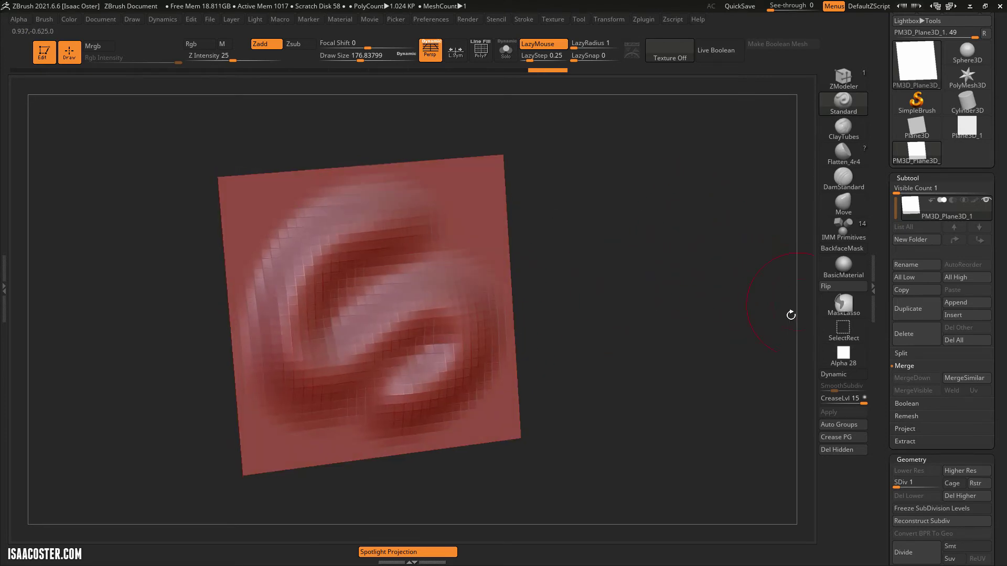
key("ctrl+z")
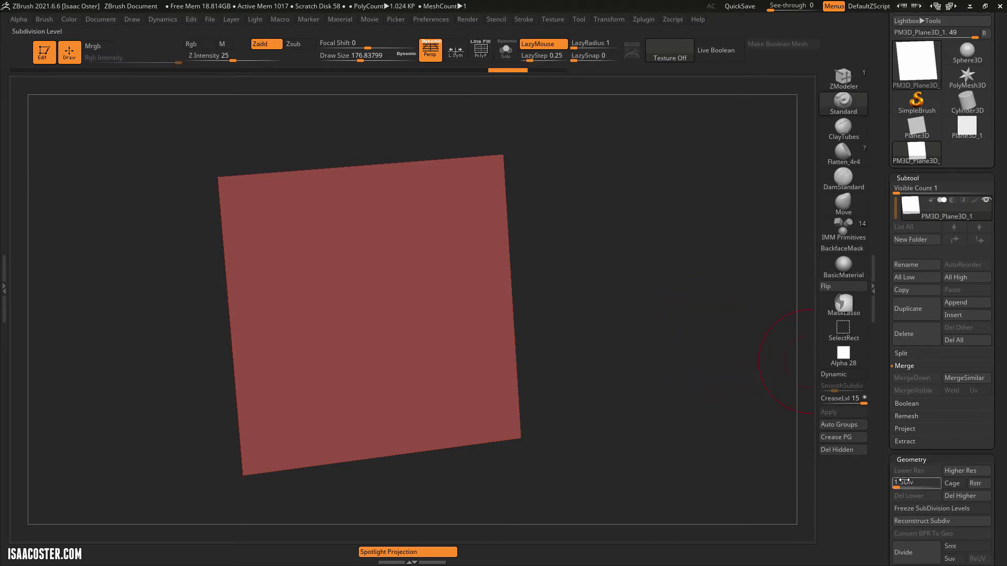
- Raise SDiv to 6, sculpt a smooth raised S stroke, and orbit to inspect it
left_click_drag(904, 482, 937, 482)
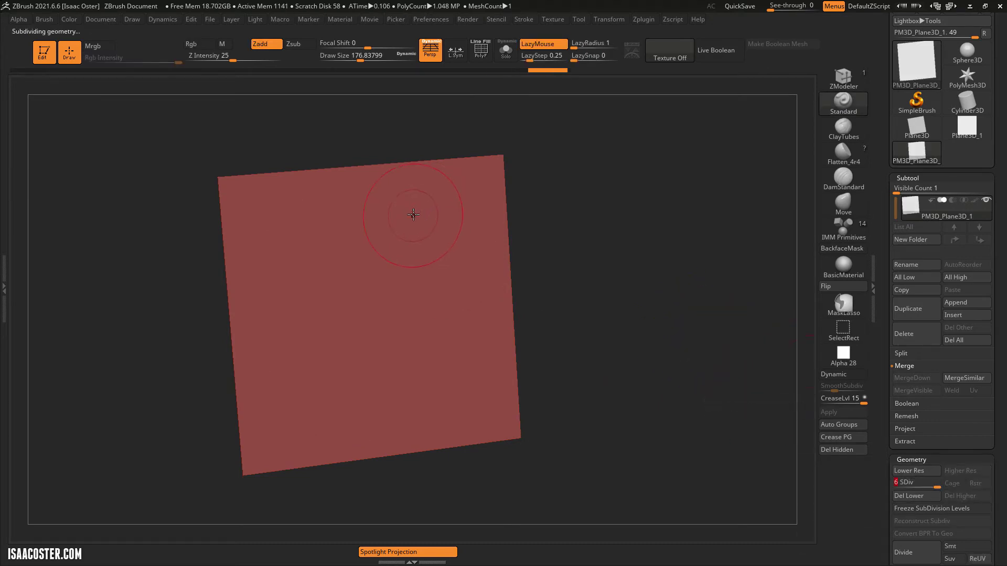
mouse_move(415, 213)
left_mouse_down()
mouse_move(349, 204)
mouse_move(285, 273)
mouse_move(396, 310)
mouse_move(441, 286)
mouse_move(461, 362)
mouse_move(391, 398)
mouse_move(458, 355)
mouse_move(414, 309)
mouse_move(346, 362)
mouse_move(270, 278)
mouse_move(398, 225)
left_mouse_up()
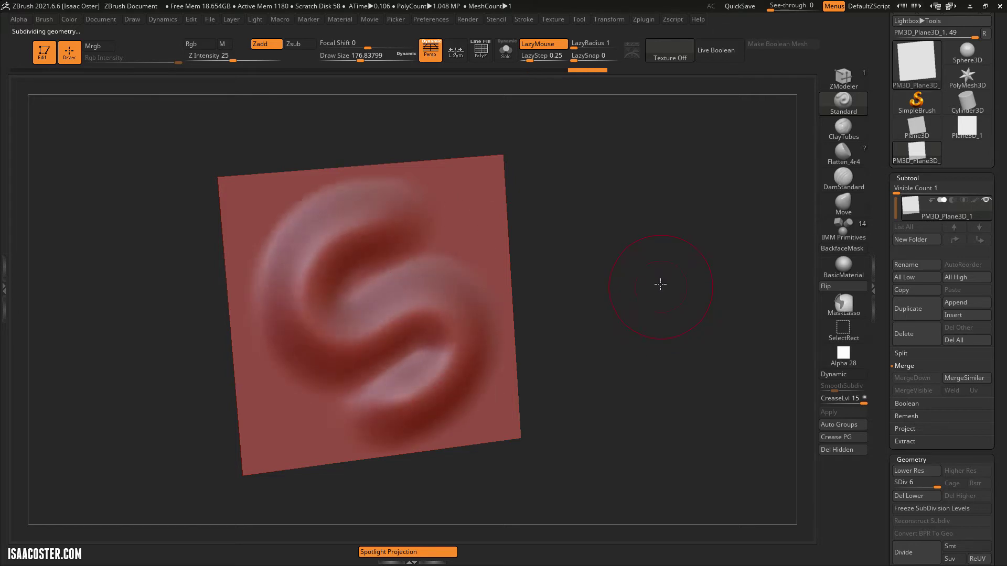
mouse_move(659, 285)
left_mouse_down()
mouse_move(650, 265)
mouse_move(678, 335)
mouse_move(665, 233)
left_mouse_up()
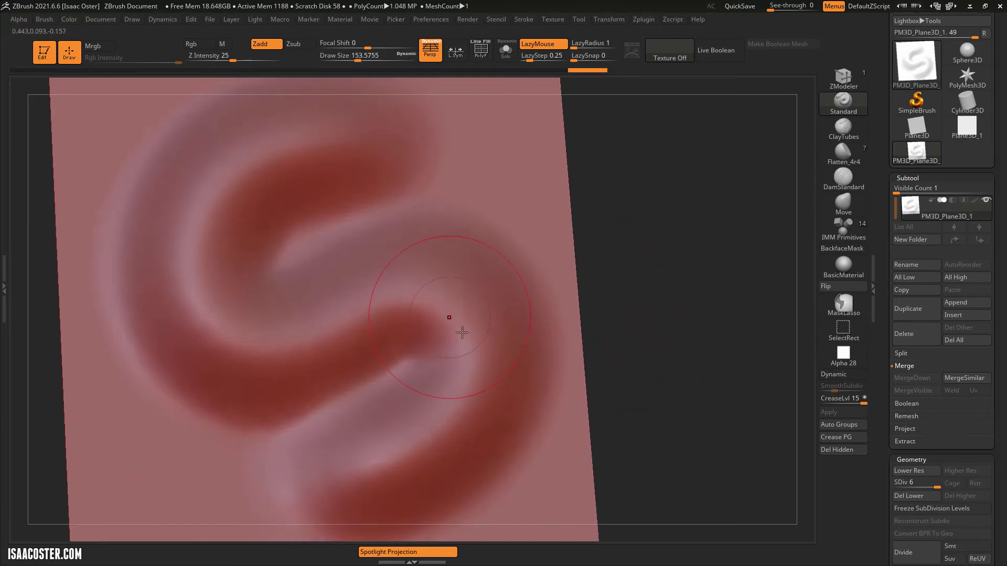
mouse_move(704, 333)
left_mouse_down()
mouse_move(701, 324)
mouse_move(695, 342)
mouse_move(702, 329)
mouse_move(708, 338)
left_mouse_up()
right_click_drag(413, 305, 351, 257, "alt")
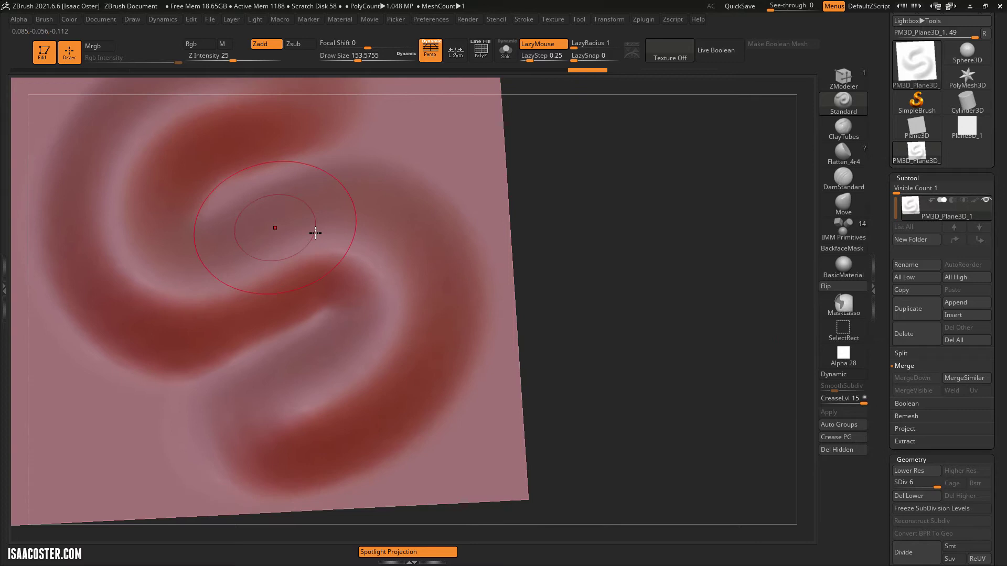
left_click_drag(645, 247, 692, 273)
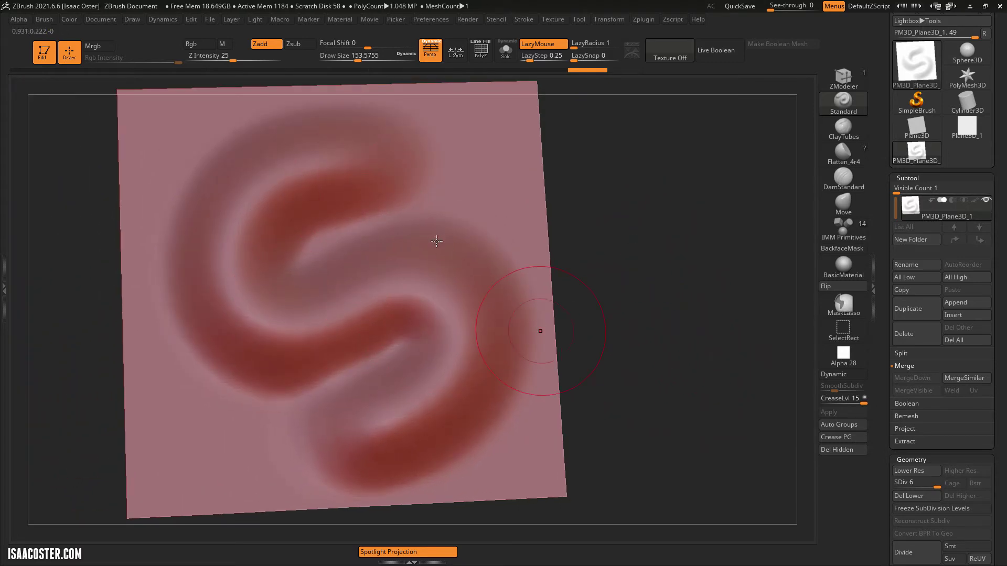
left_click_drag(685, 288, 432, 383)
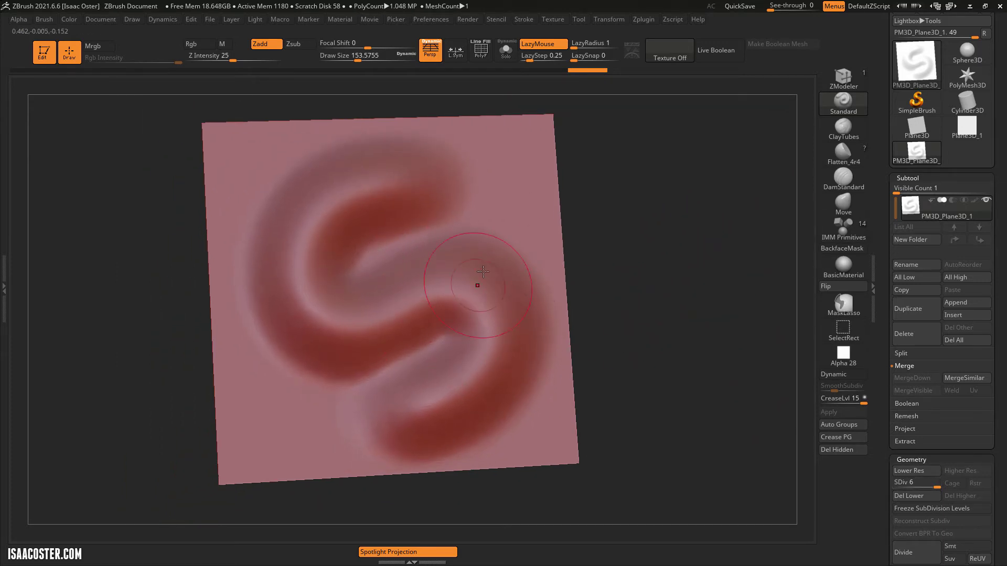
- Carve looping creases into the plane with DamStandard, then drop to subdivision level 1
left_click(843, 179)
mouse_move(481, 185)
left_mouse_down()
mouse_move(451, 246)
mouse_move(451, 188)
mouse_move(451, 236)
mouse_move(326, 308)
mouse_move(413, 412)
mouse_move(274, 458)
mouse_move(273, 231)
mouse_move(319, 170)
left_mouse_up()
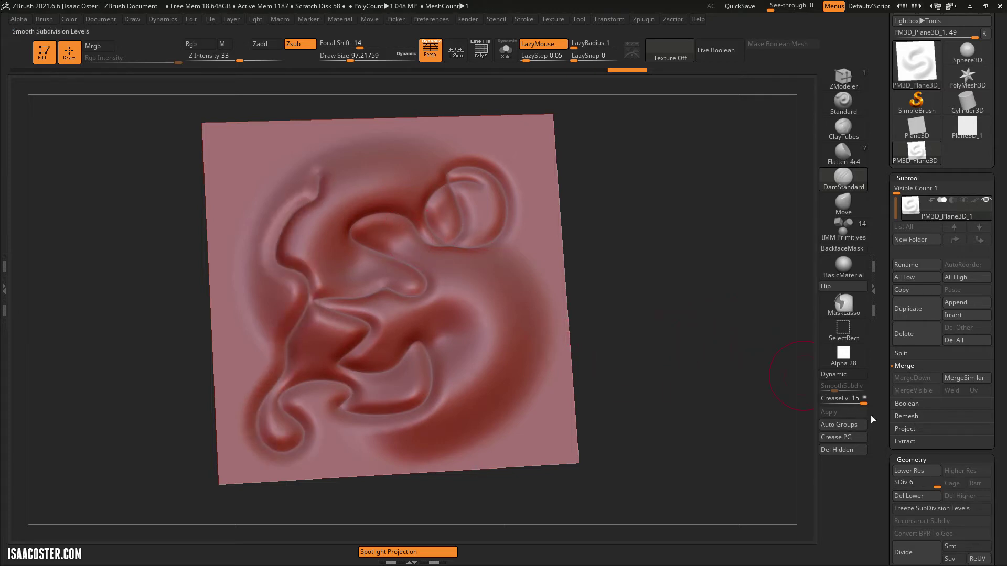
left_click(897, 484)
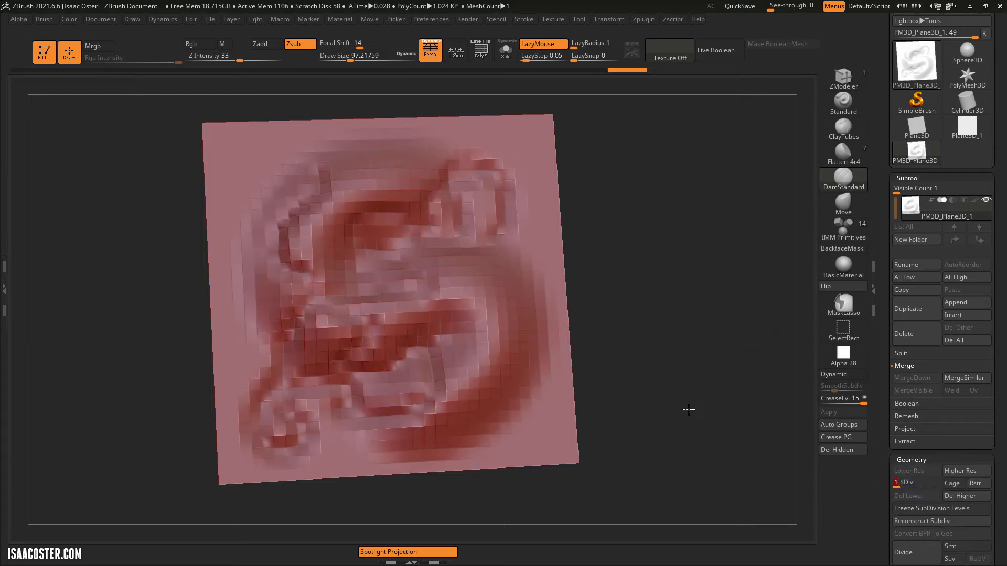
left_click_drag(689, 410, 667, 281)
- Pull the top edge into a broad bulge with the Move brush at draw size about 492
left_click(842, 206)
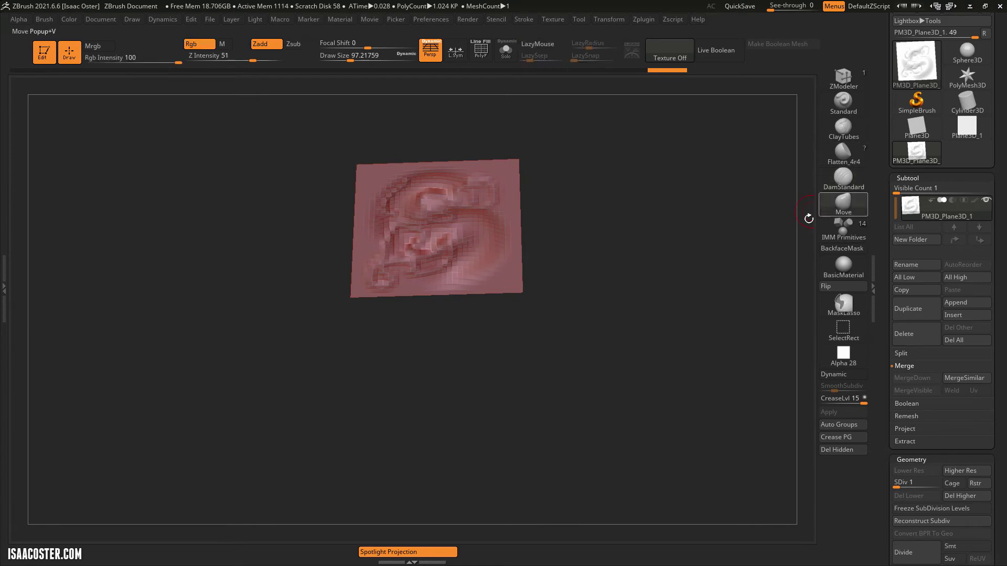
mouse_move(697, 202)
left_mouse_down("alt")
mouse_move(694, 286)
mouse_move(687, 242)
left_mouse_up("alt")
key("s")
mouse_move(447, 280)
left_mouse_down()
mouse_move(480, 282)
mouse_move(457, 281)
mouse_move(434, 222)
mouse_move(433, 173)
left_mouse_up()
key("s")
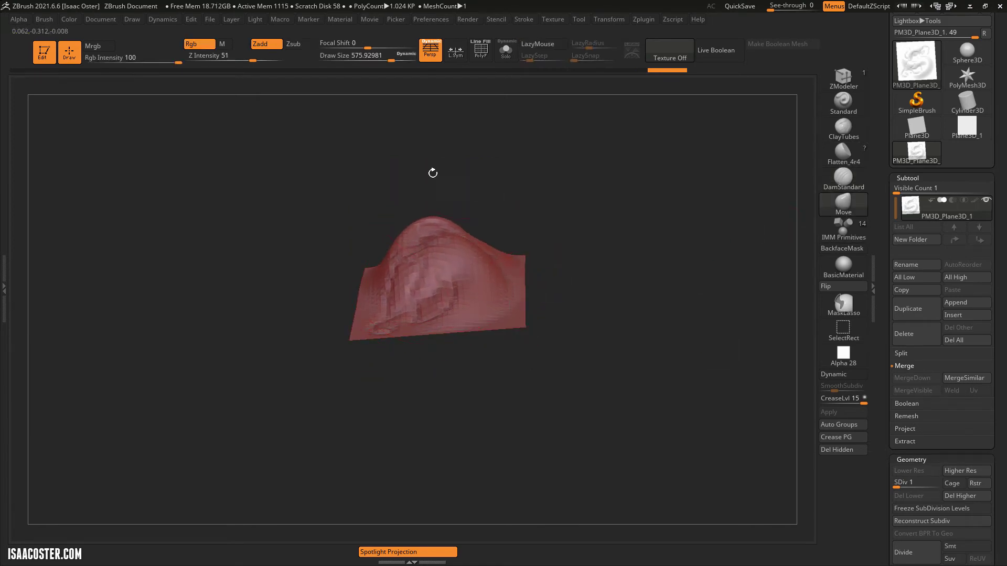
left_click_drag(592, 212, 615, 278)
key("s")
left_click_drag(626, 283, 620, 283)
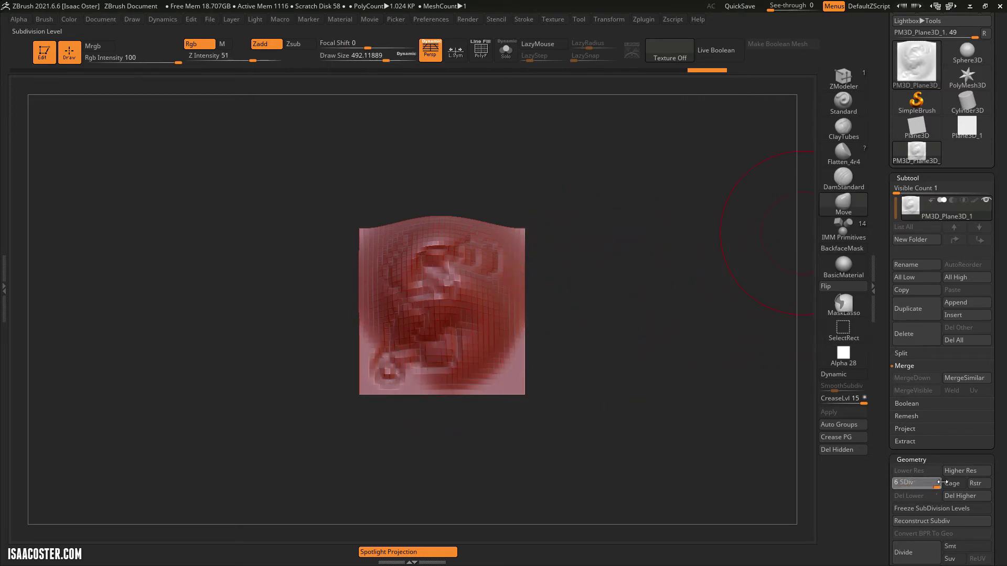
- Return to subdivision level 6, set draw size about 379, and inspect the bulge
left_click_drag(942, 482, 942, 482)
mouse_move(648, 306)
left_mouse_down("alt")
mouse_move(673, 386)
mouse_move(654, 306)
mouse_move(603, 288)
left_mouse_up("alt")
key("s")
left_click(694, 361)
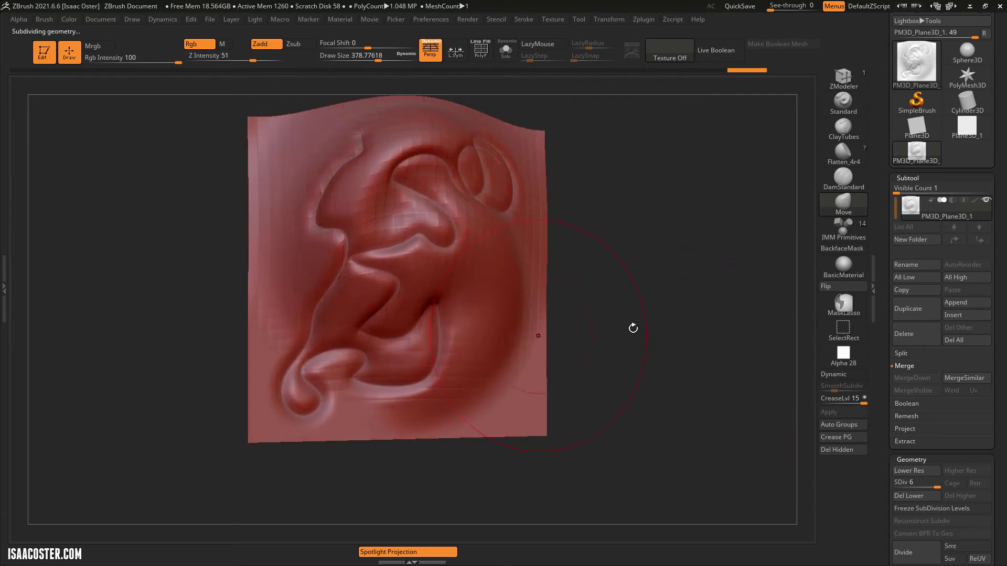
left_click_drag(633, 328, 681, 353)
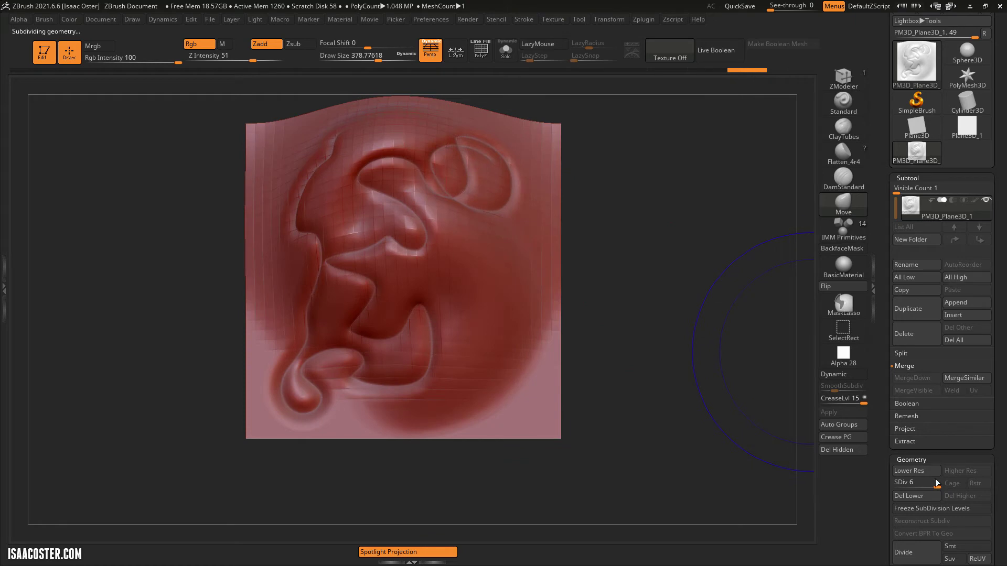
mouse_move(647, 254)
left_mouse_down()
mouse_move(666, 240)
mouse_move(654, 256)
left_mouse_up()
mouse_move(705, 315)
left_mouse_down("shift")
mouse_move(737, 341)
mouse_move(621, 317)
left_mouse_up("shift")
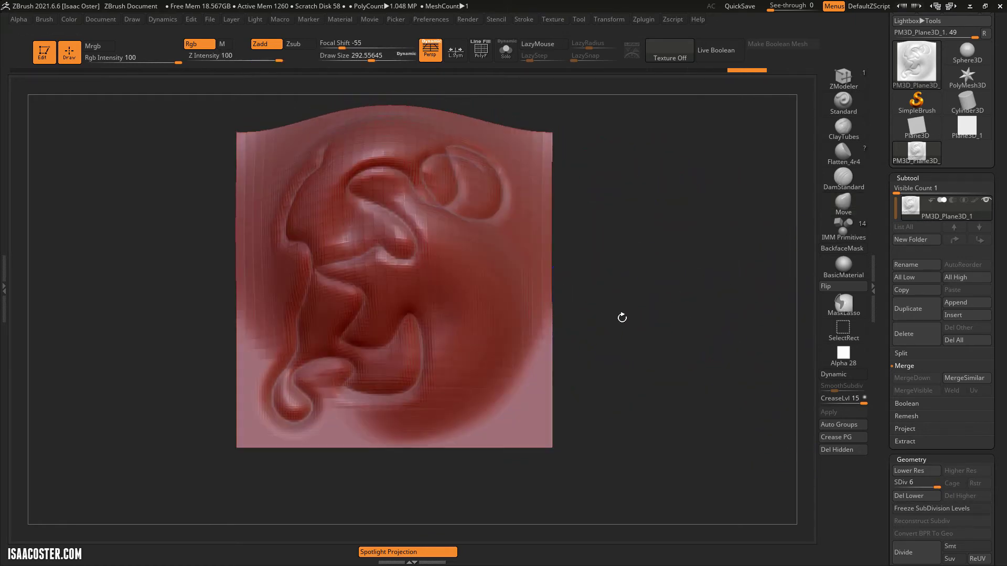
key("b")
key("m")
key("v")
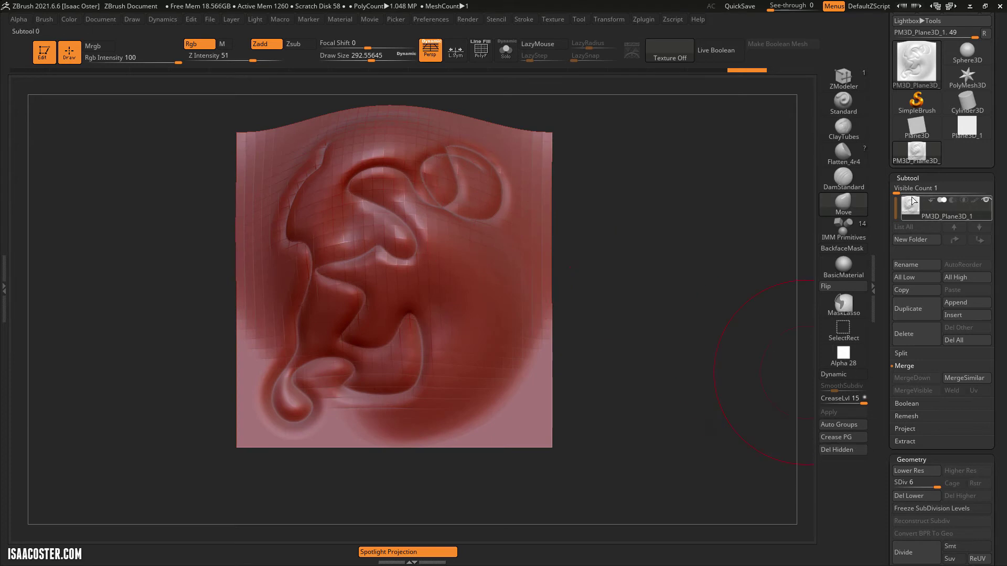
left_click_drag(937, 482, 883, 482)
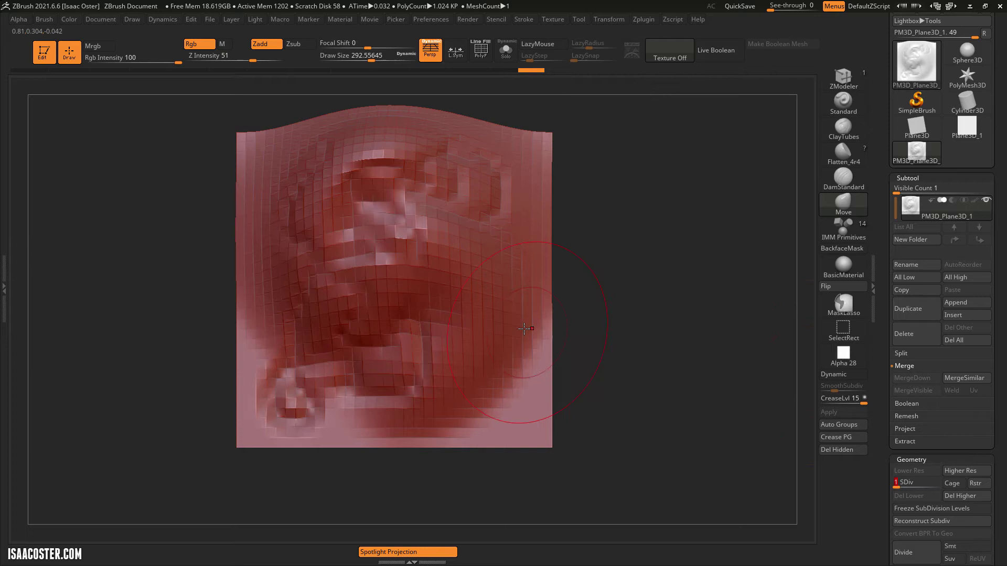
mouse_move(650, 362)
left_mouse_down()
mouse_move(619, 366)
mouse_move(650, 364)
left_mouse_up()
left_click_drag(900, 484, 817, 456)
left_click(935, 486)
left_click_drag(679, 378, 651, 385)
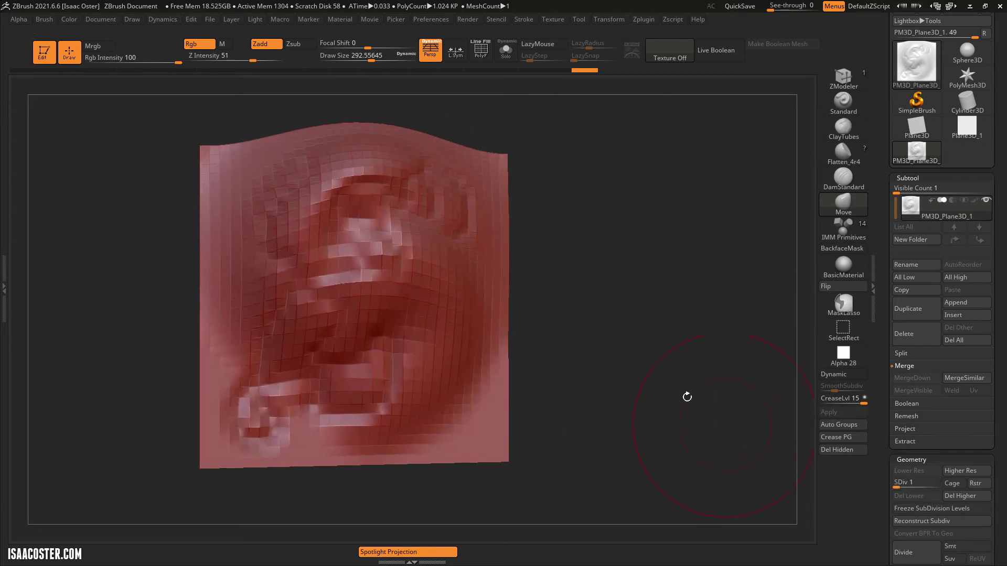
left_click_drag(889, 481, 934, 476)
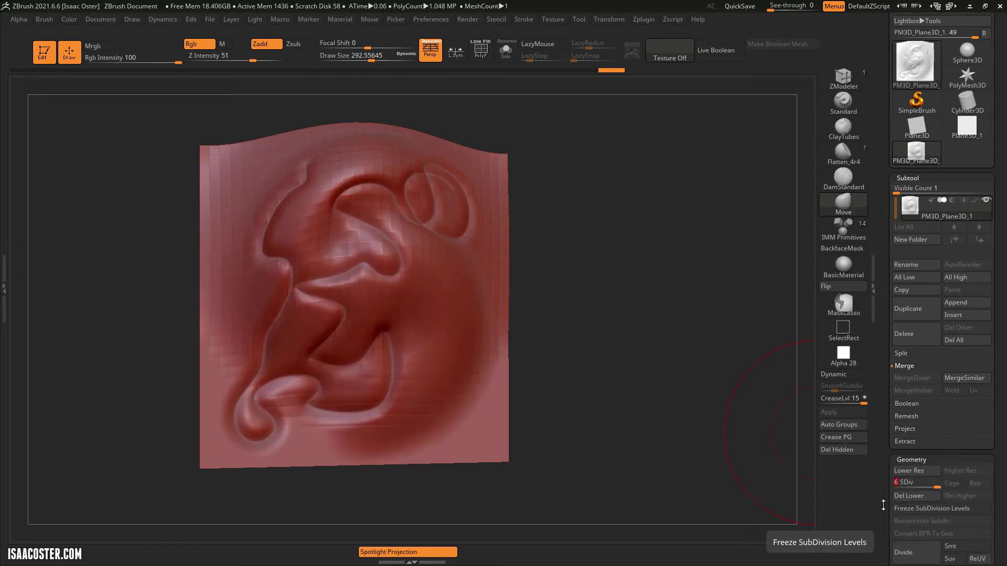
- Orbit the plane to inspect the wavy top edge, lower-right bulge and S-shaped creases
left_click_drag(883, 505, 884, 294)
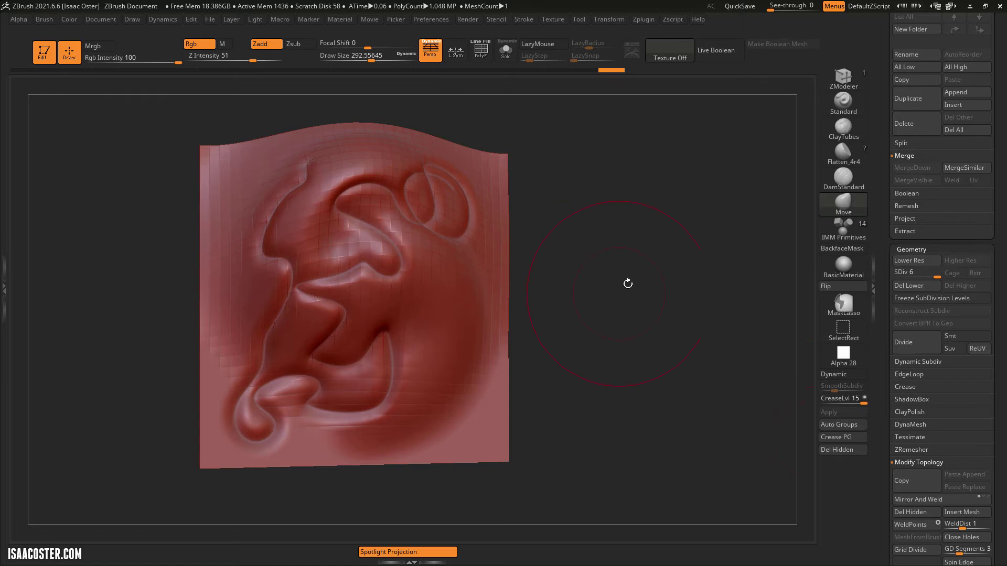
left_click_drag(665, 288, 456, 286)
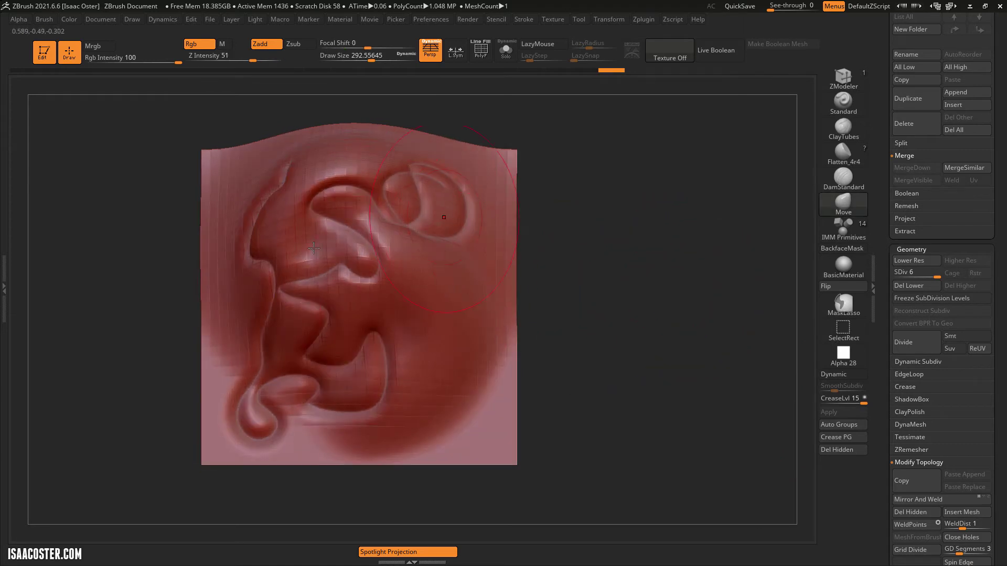
scroll(915, 180, "up", 4)
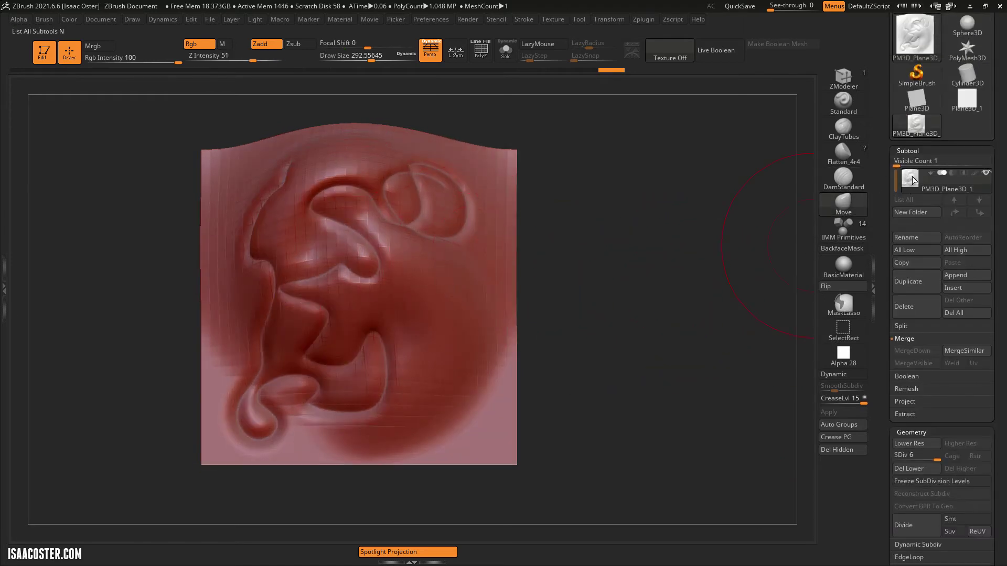
mouse_move(914, 178)
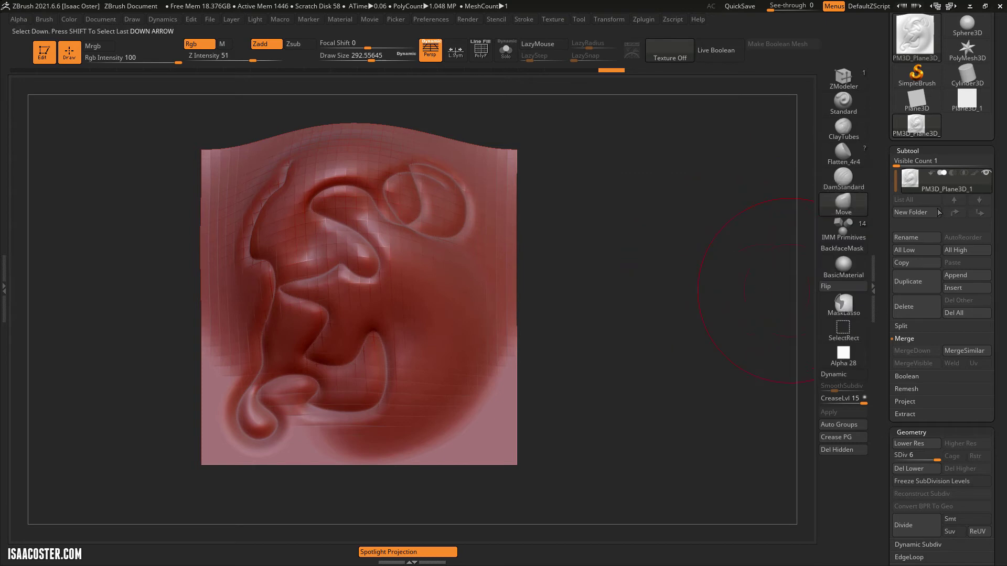
left_click_drag(711, 270, 636, 278)
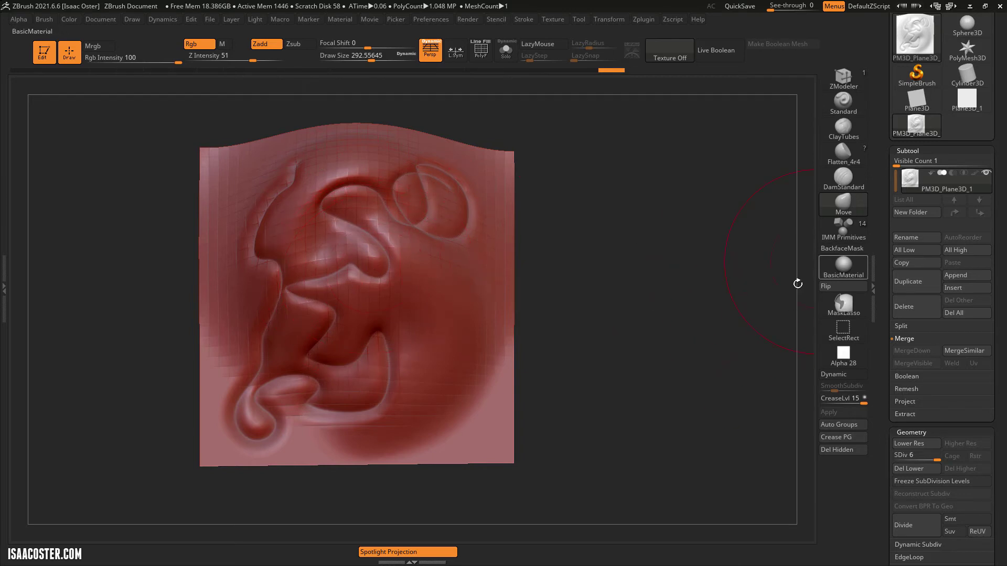
left_click_drag(689, 301, 494, 238)
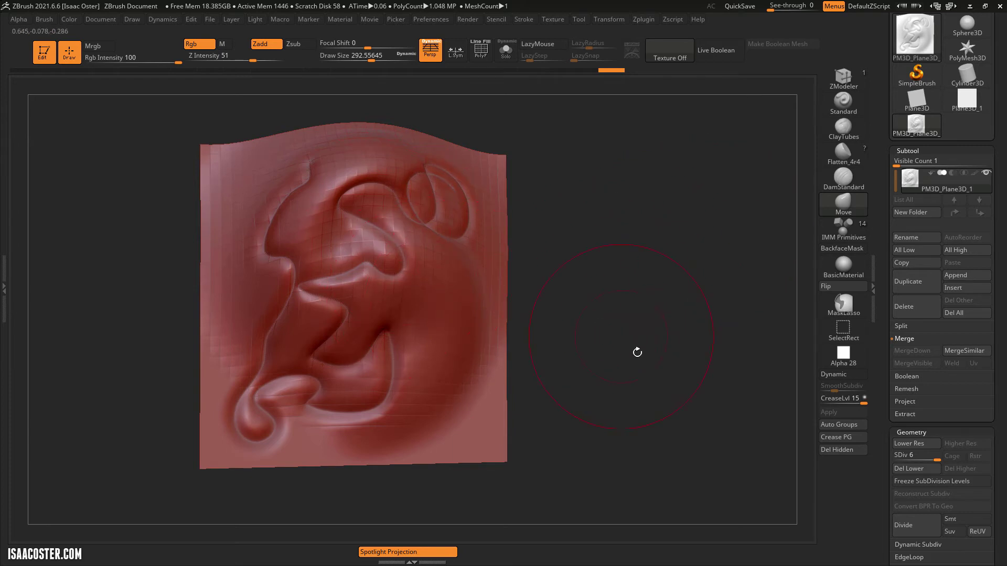
left_click_drag(672, 370, 658, 372)
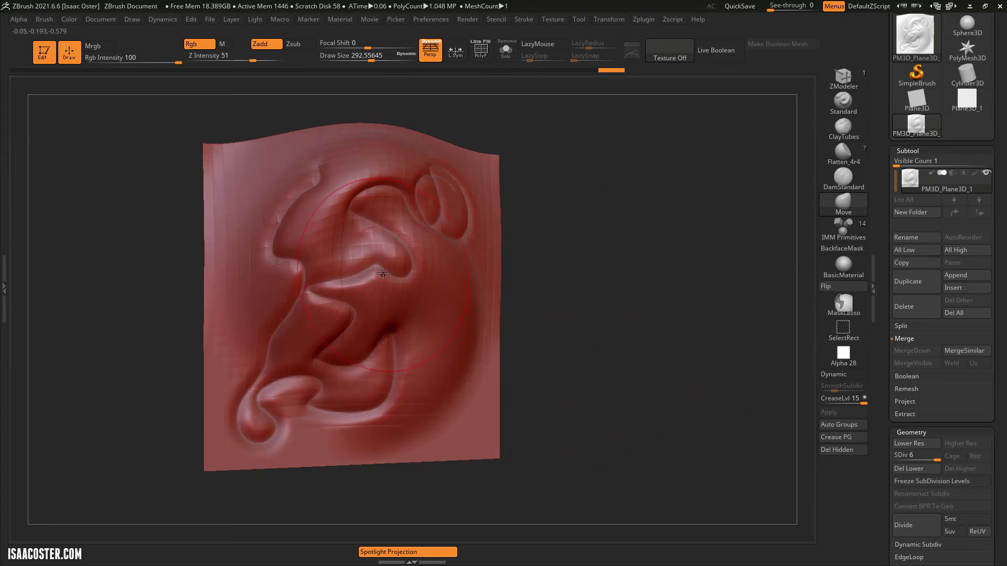
mouse_move(636, 303)
left_mouse_down()
mouse_move(627, 292)
mouse_move(507, 298)
left_mouse_up()
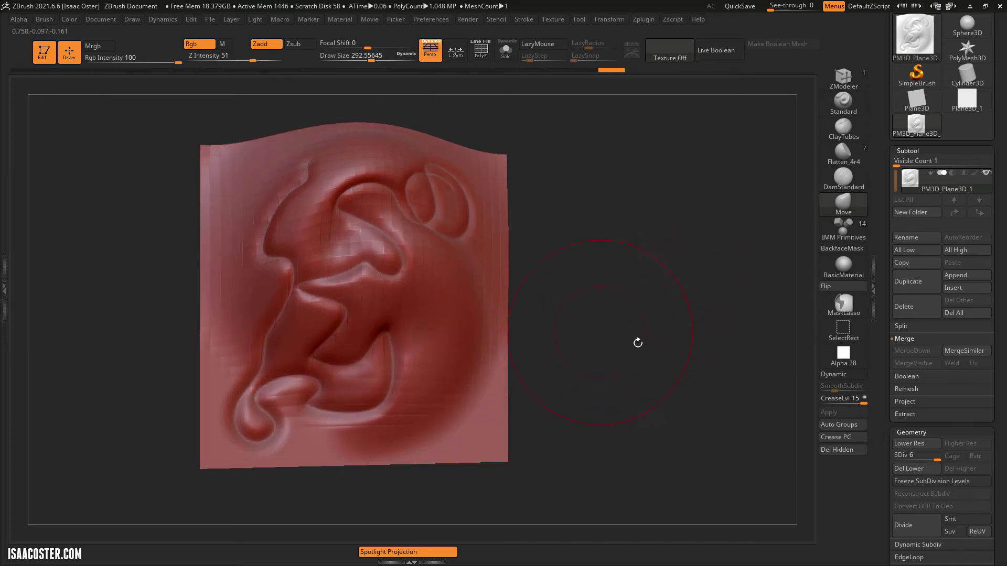
left_click_drag(587, 332, 486, 318)
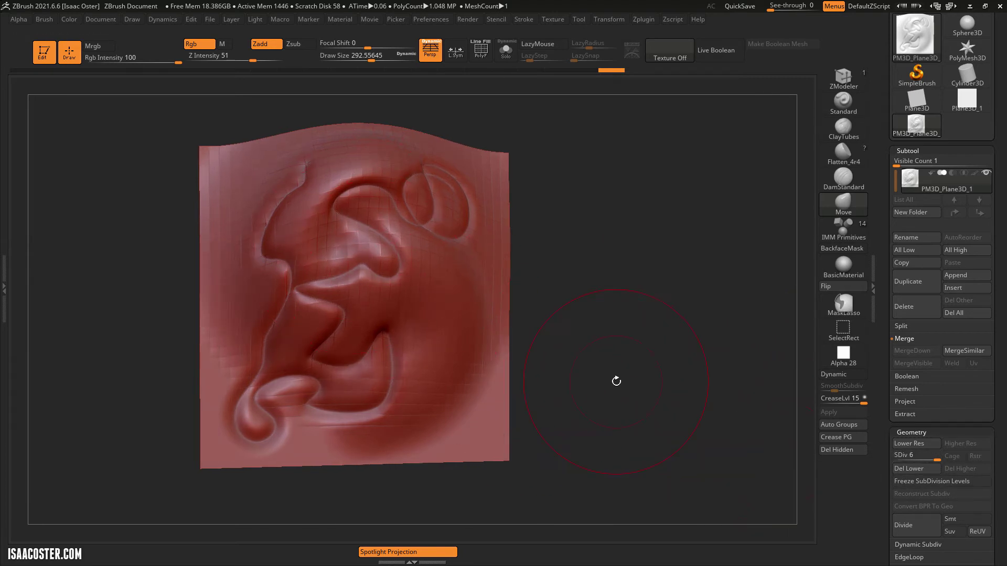
left_click_drag(623, 318, 713, 241)
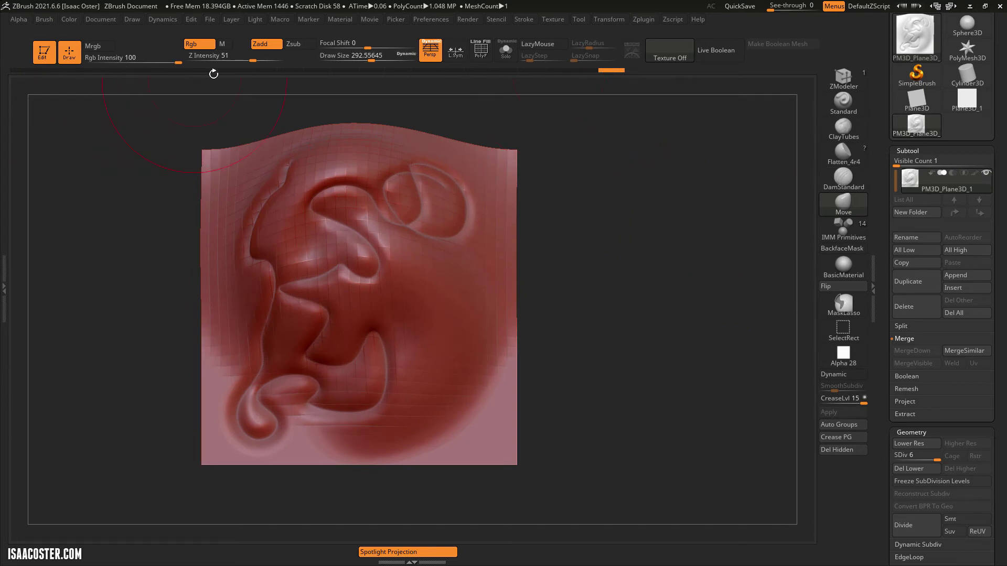
- Roll the undo history back to the start so the plane is flat and unsculpted
left_click_drag(614, 77, 356, 60)
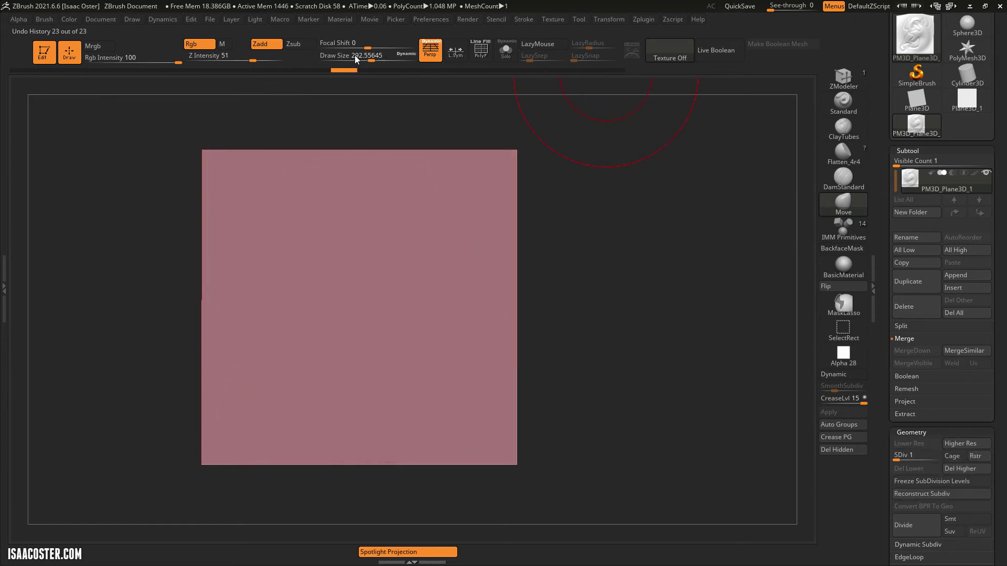
left_click_drag(677, 304, 840, 424)
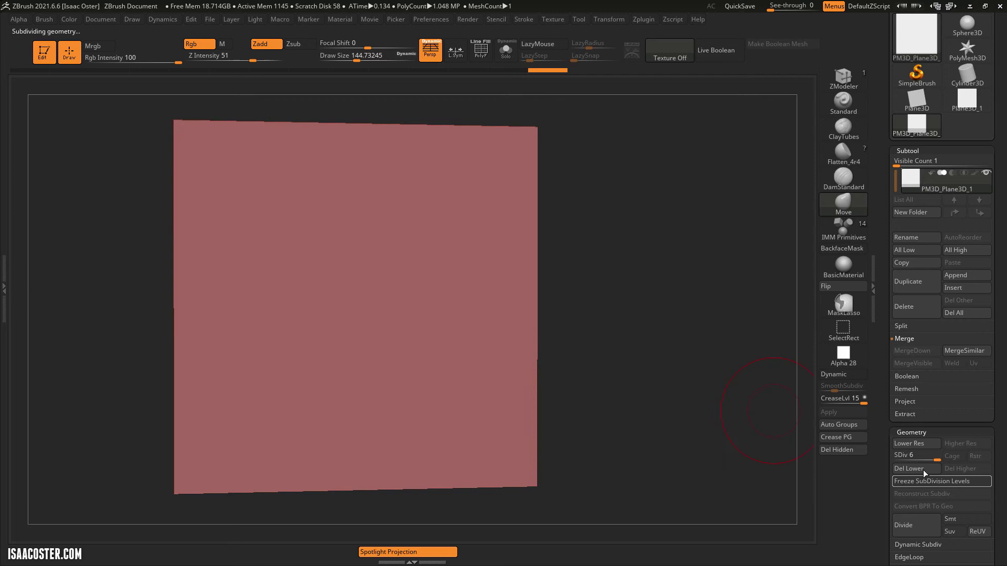
mouse_move(916, 181)
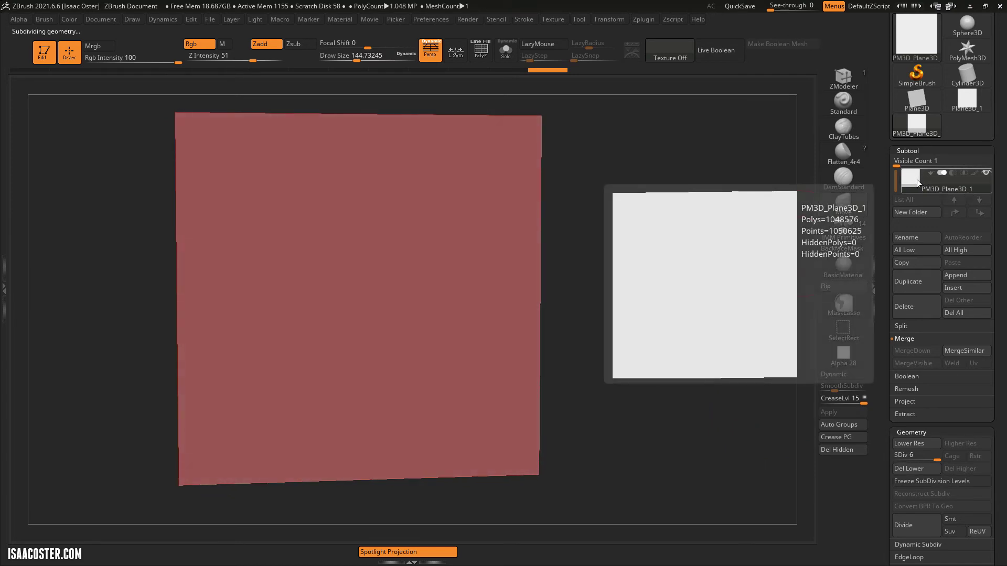
left_click_drag(661, 247, 665, 263)
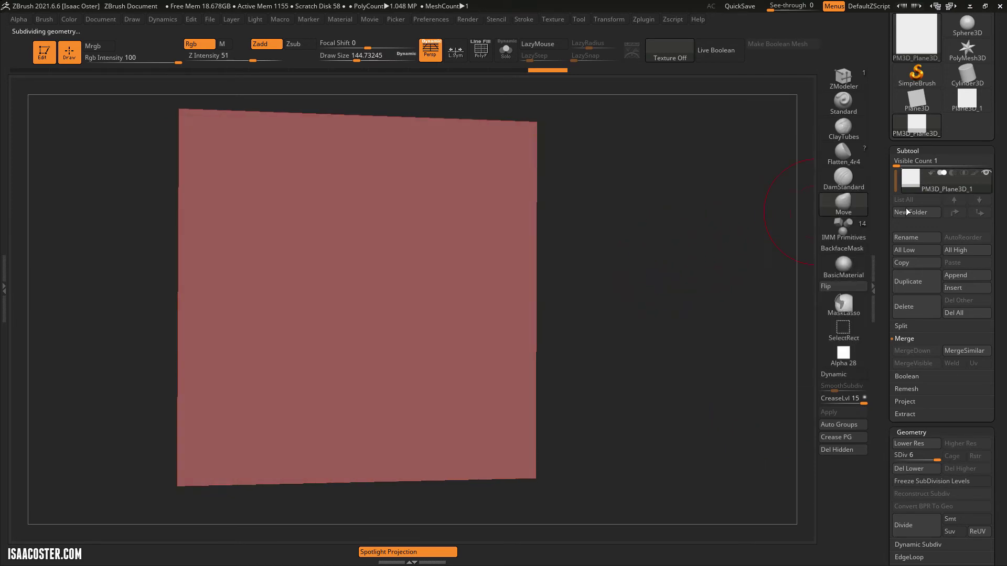
mouse_move(972, 103)
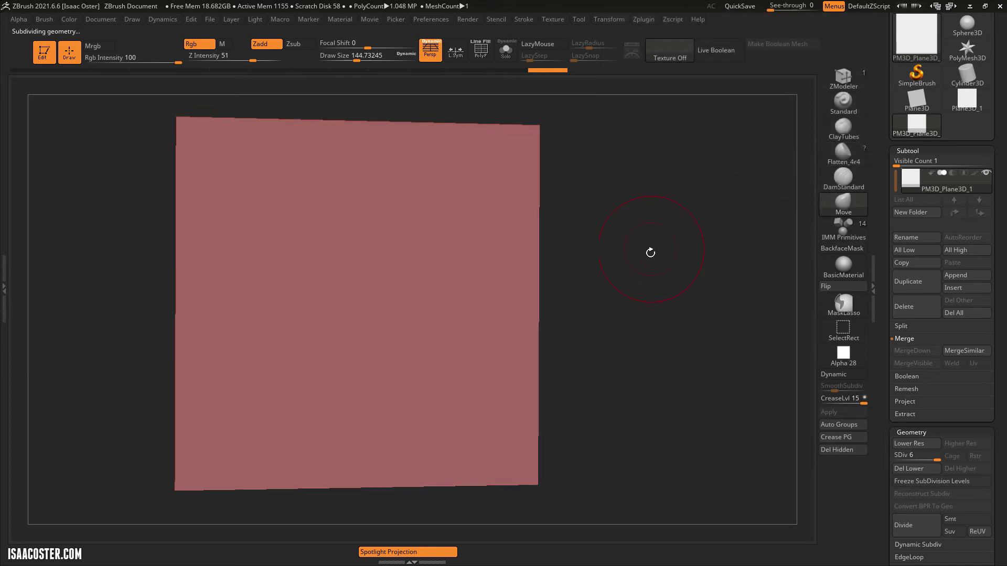
- Reduce the draw size to about 80 and load the plain Plane3D primitive
key("s")
left_click_drag(390, 243, 378, 244)
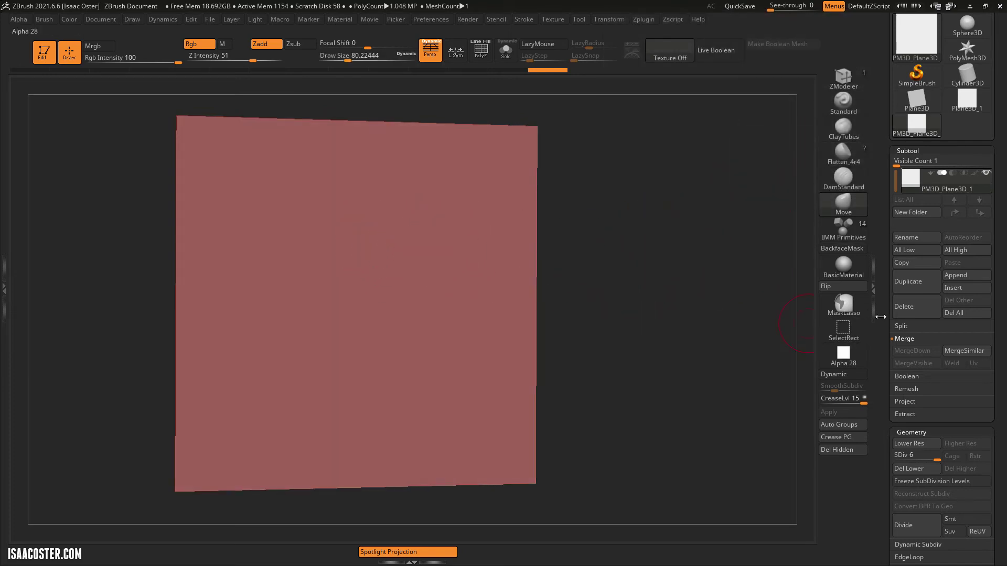
left_click_drag(884, 138, 896, 169)
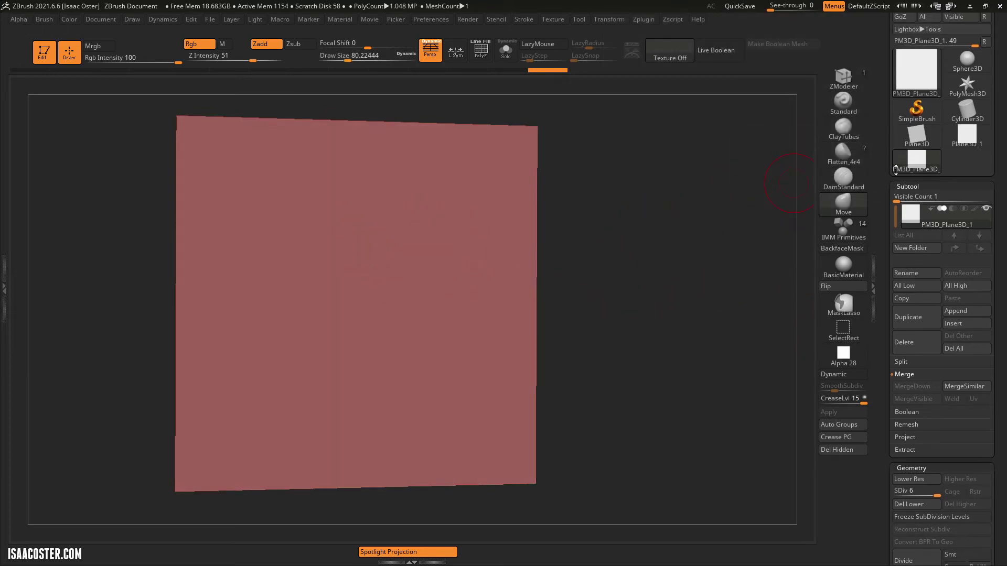
mouse_move(914, 149)
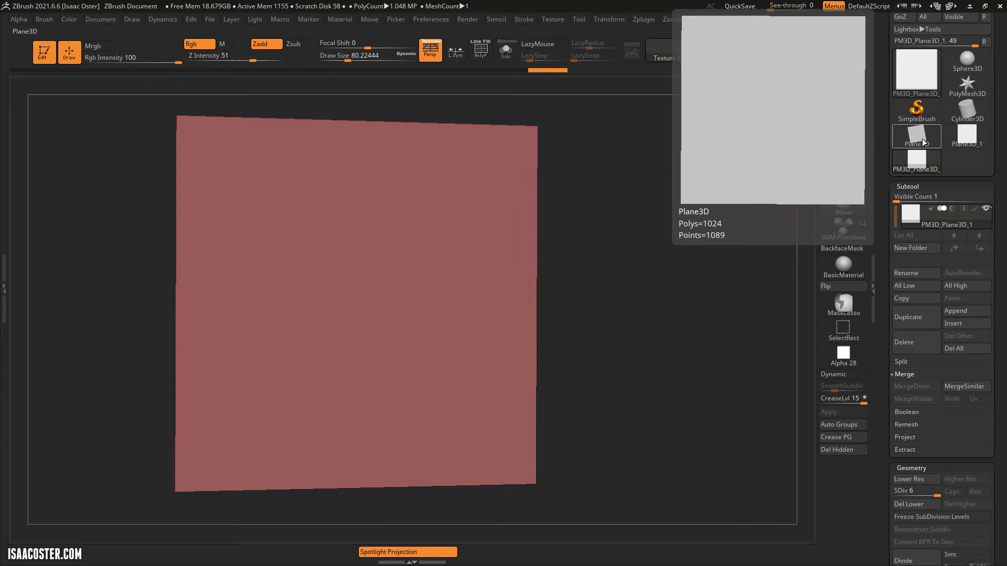
left_click(922, 138)
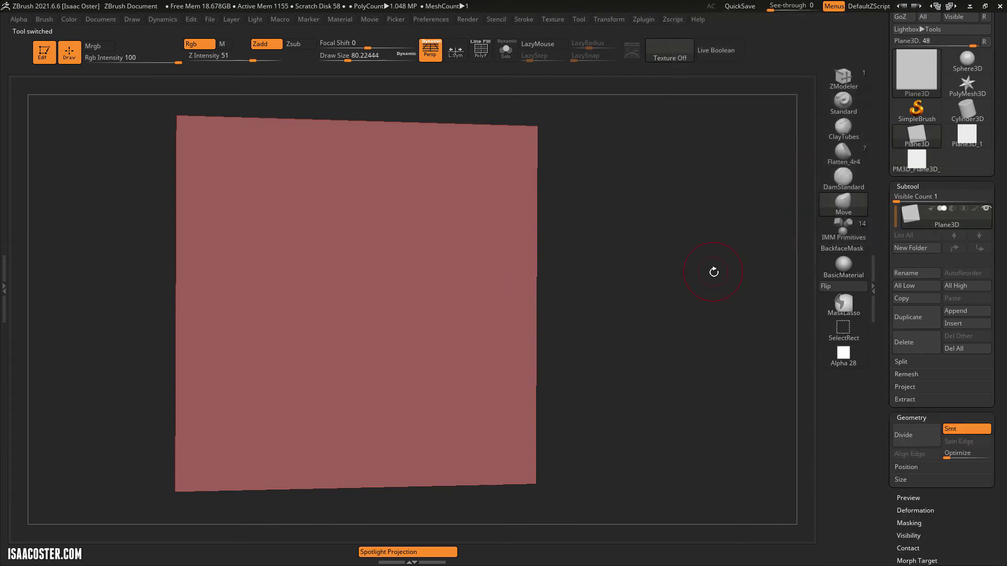
- Show the PolyF wireframe on the plane, then switch back to PM3D_Plane3D_1
key("shift+f")
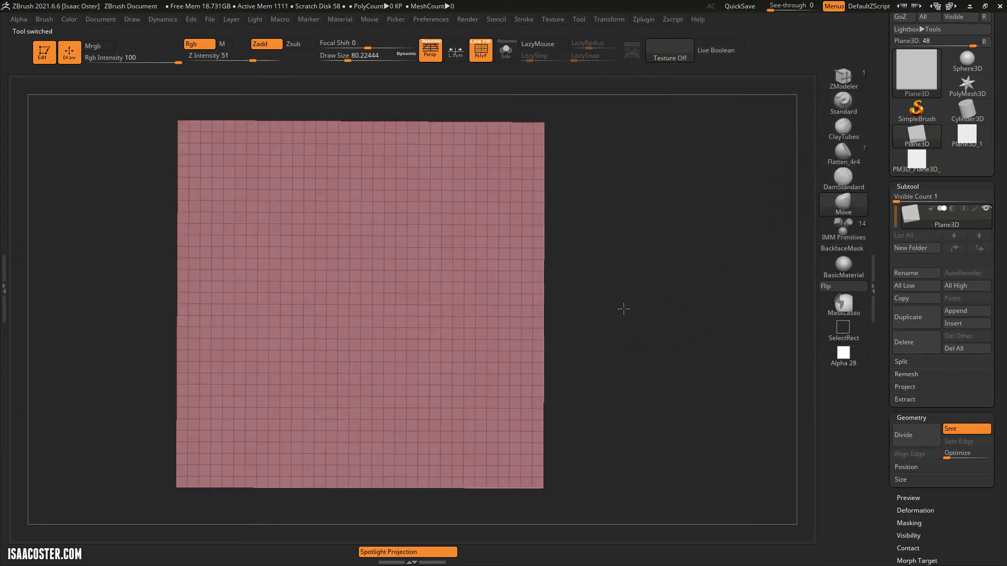
left_click_drag(625, 308, 736, 331)
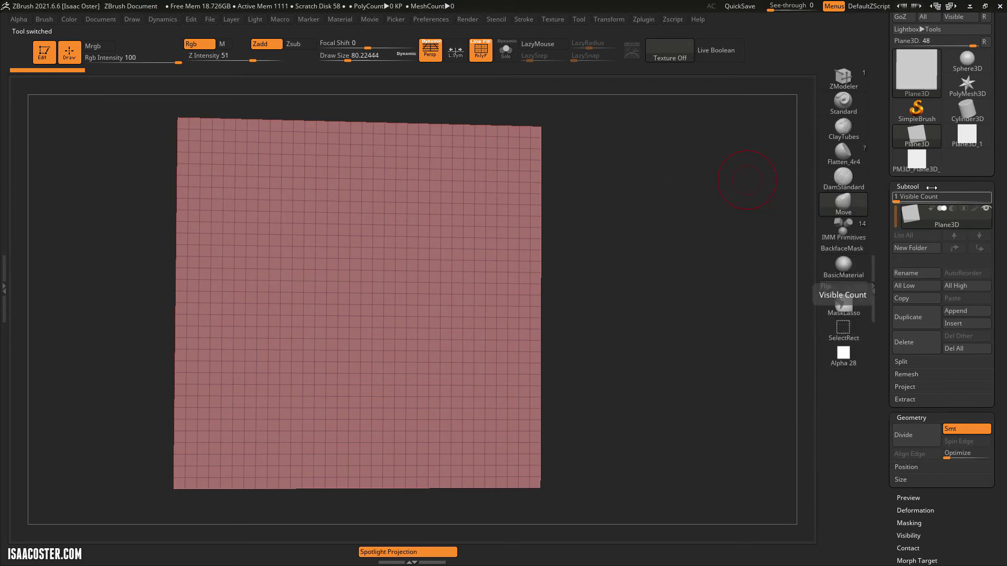
left_click(920, 165)
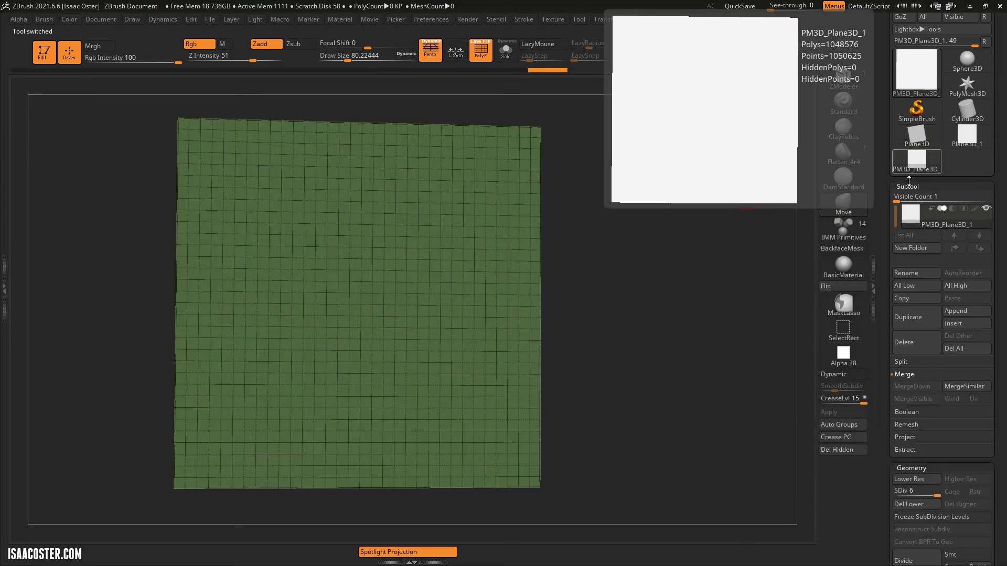
left_click_drag(890, 480, 903, 363)
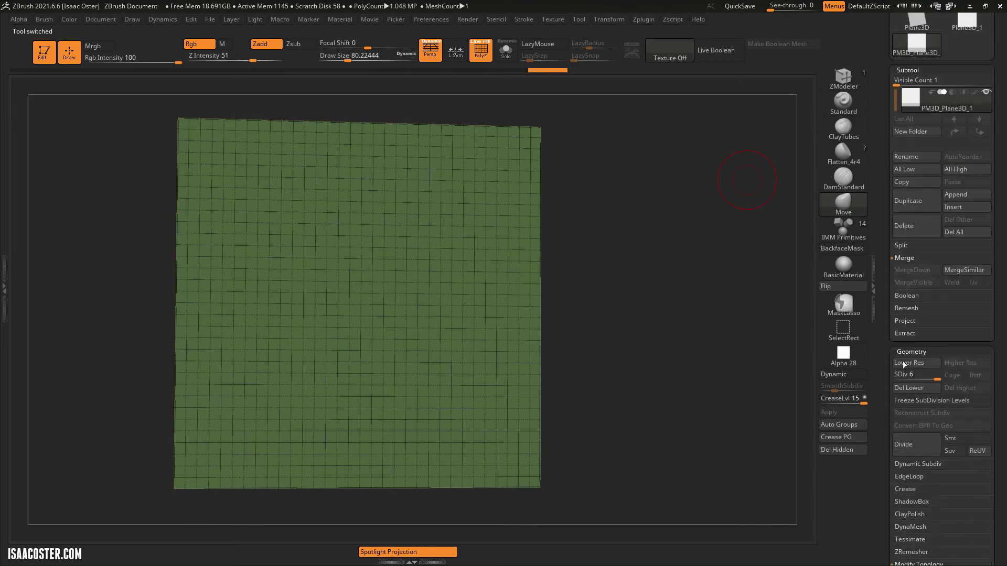
left_click_drag(881, 316, 902, 424)
- Convert a fresh Plane3D primitive into a PolyMesh3D
left_click(925, 219)
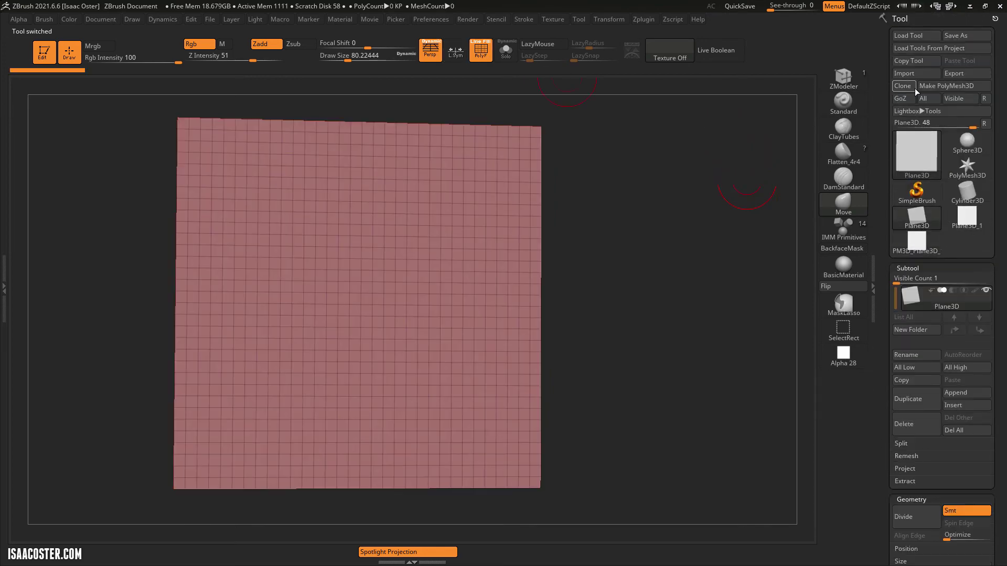
left_click(953, 86)
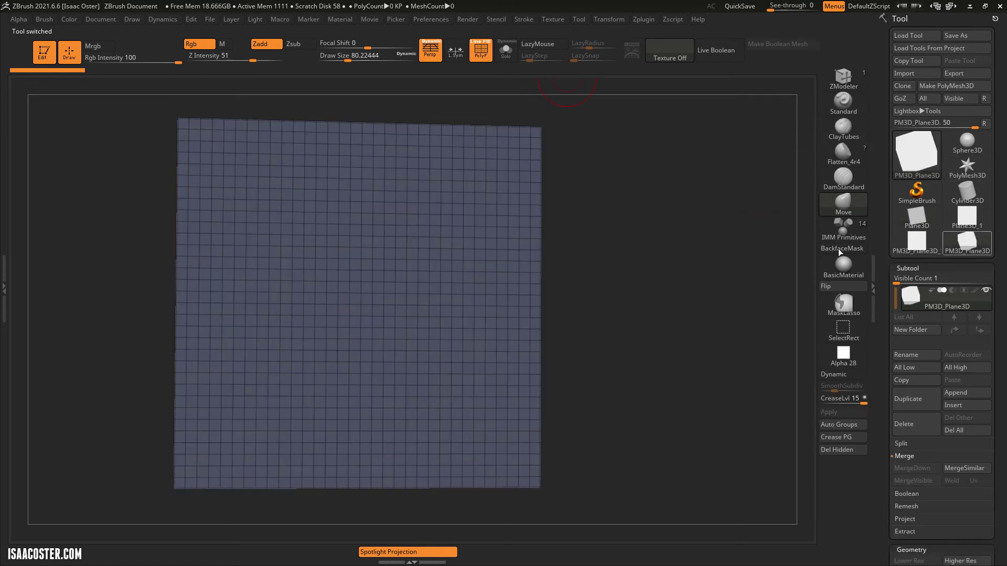
left_click_drag(676, 272, 662, 284)
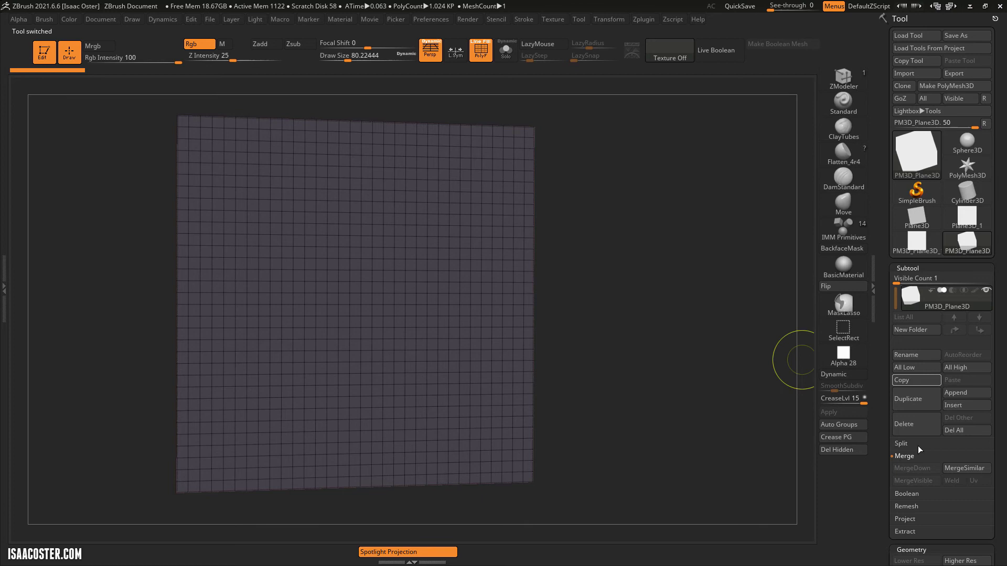
left_click_drag(883, 475, 891, 366)
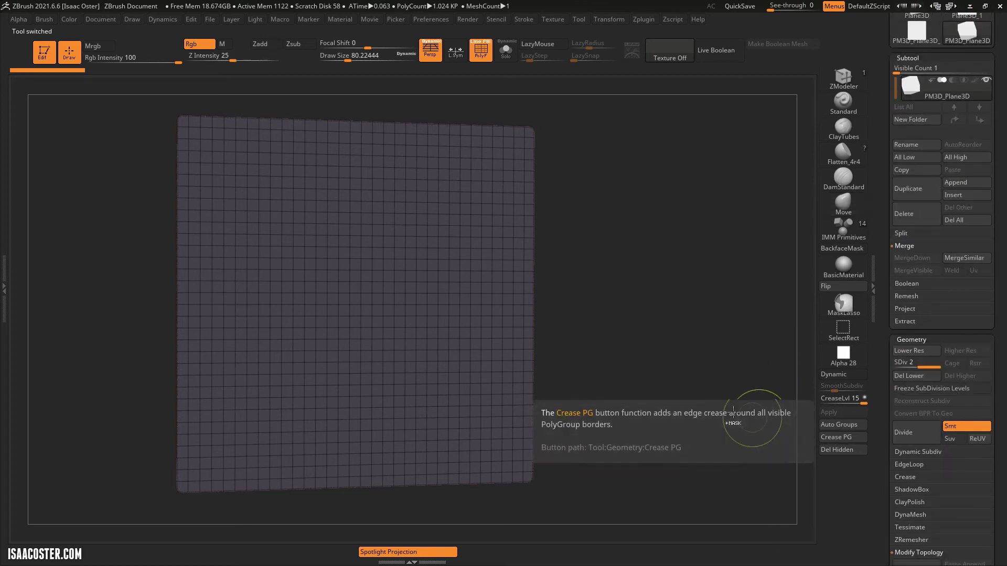
- Subdivide the plane to level 4 (65,536 polygons) and hide the PolyF wireframe
key("ctrl+d")
key("ctrl+d")
left_click(840, 202)
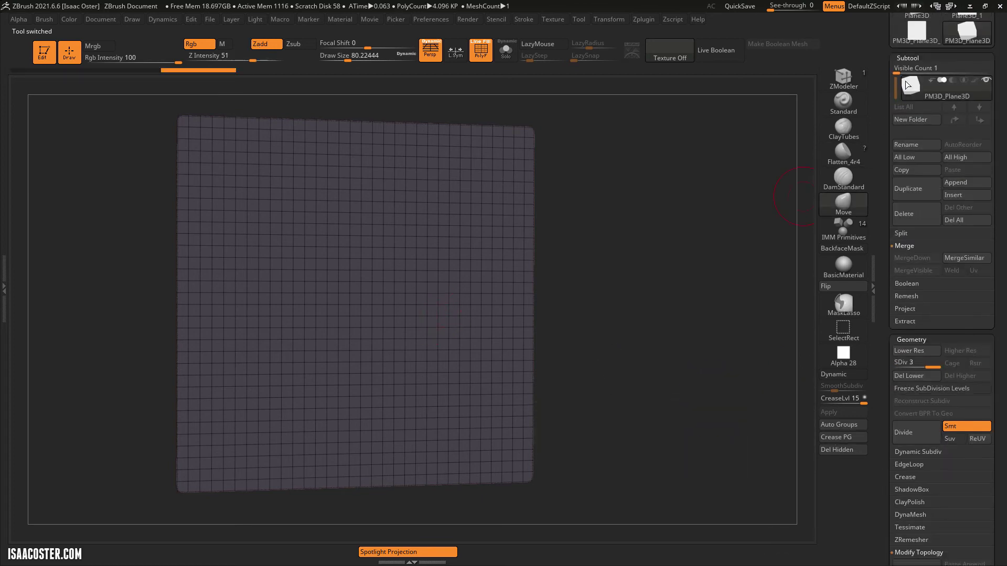
key("ctrl")
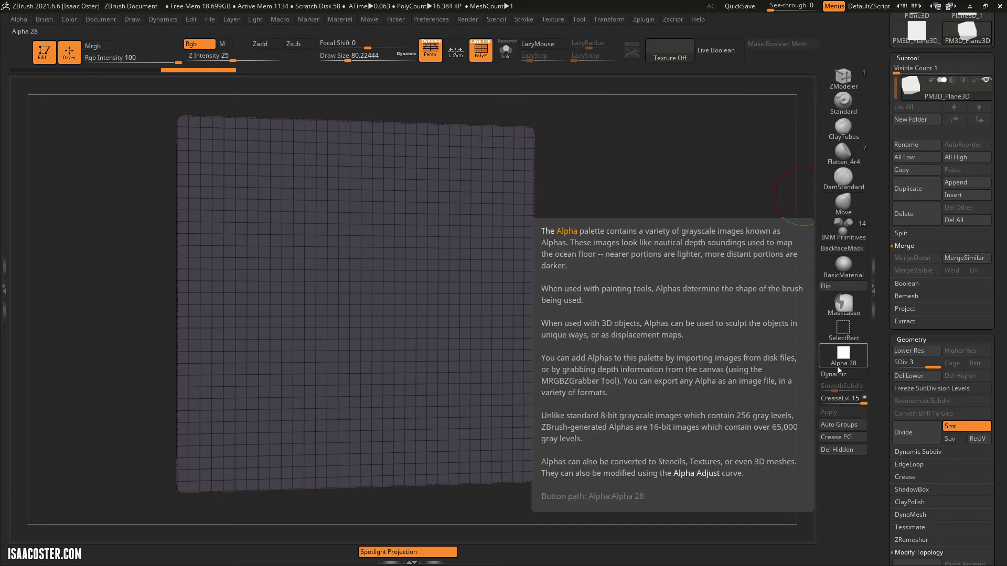
key("ctrl+d")
mouse_move(906, 94)
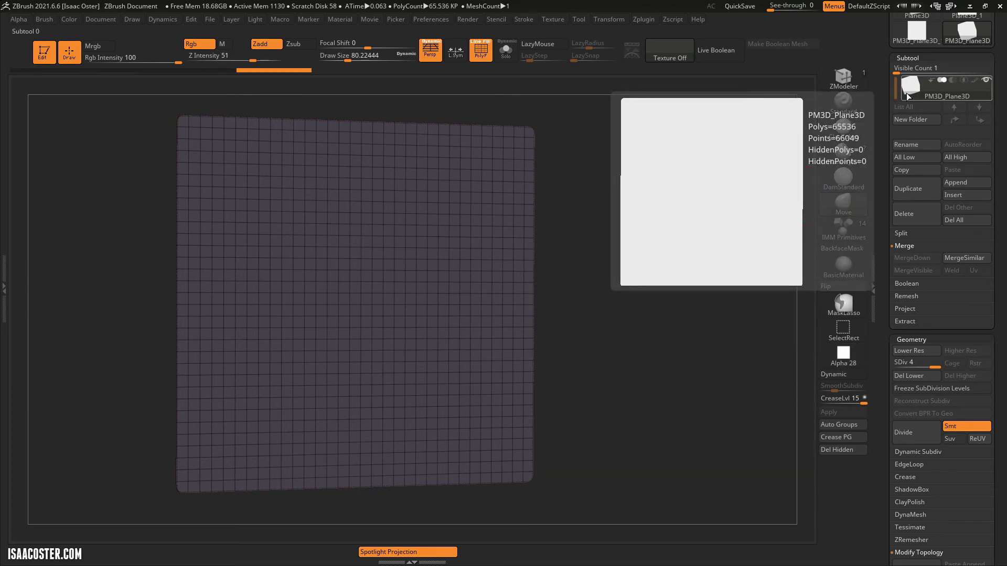
key("shift")
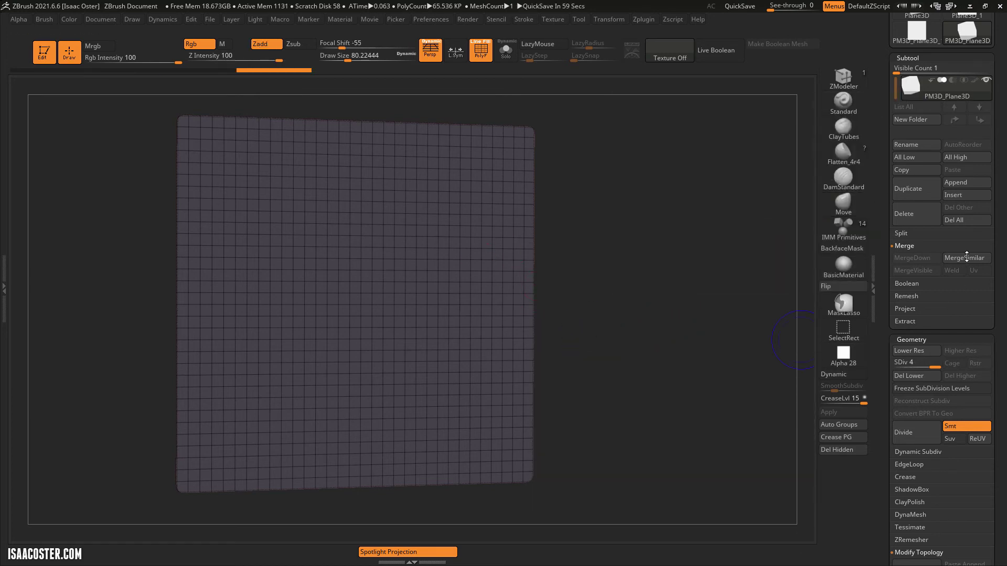
key("shift+f")
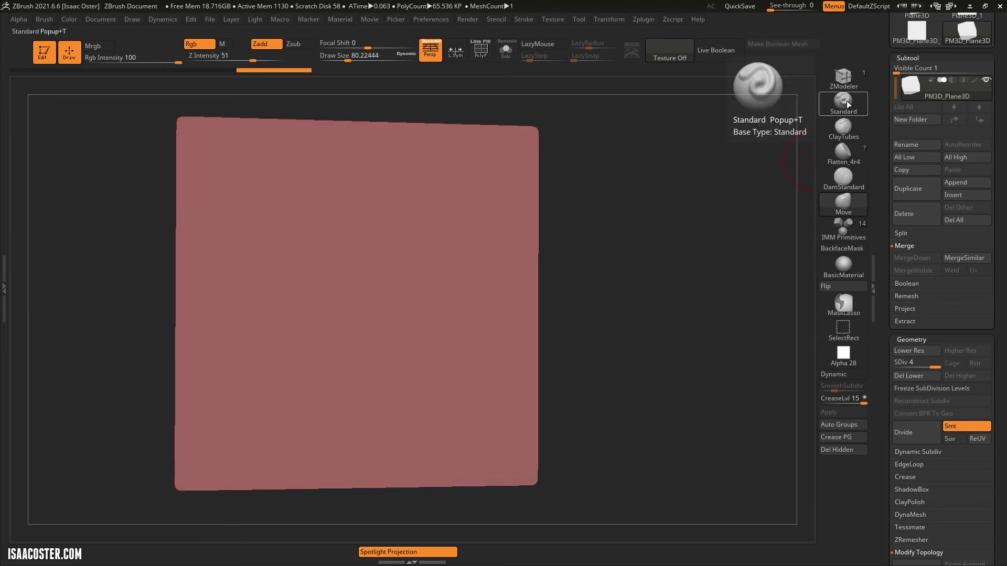
- Select the Standard brush and settle on a medium draw size of about 104
left_click(847, 102)
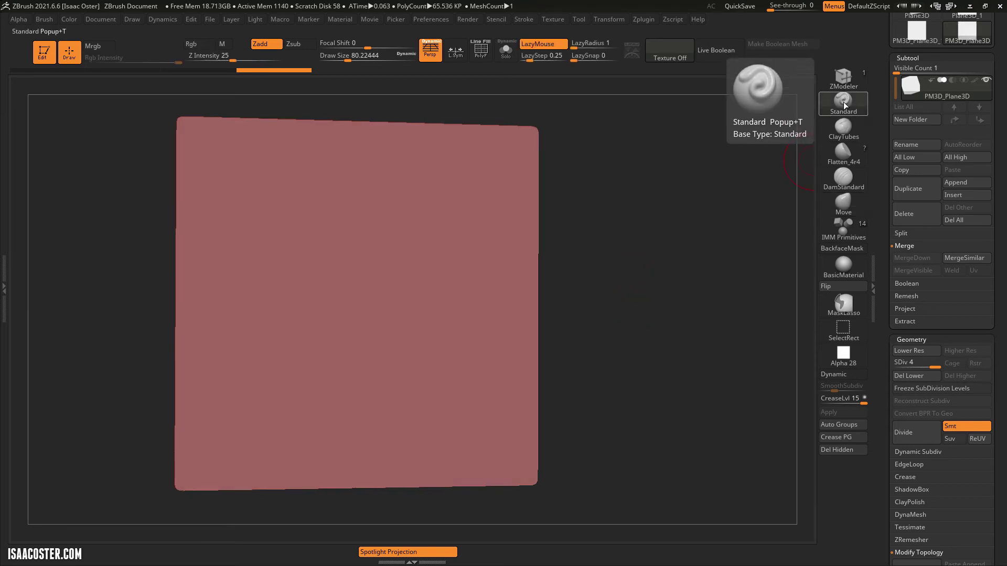
left_click_drag(636, 247, 634, 251)
key("bracketleft")
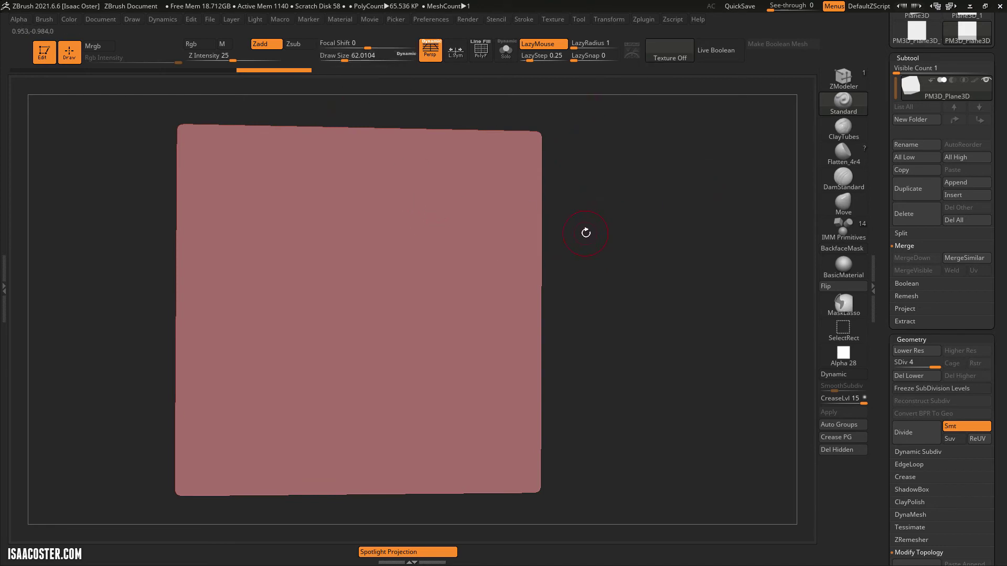
key("s")
mouse_move(586, 232)
left_mouse_down()
mouse_move(602, 232)
mouse_move(593, 232)
left_mouse_up()
mouse_move(352, 61)
left_mouse_down()
mouse_move(360, 65)
mouse_move(337, 62)
left_mouse_up()
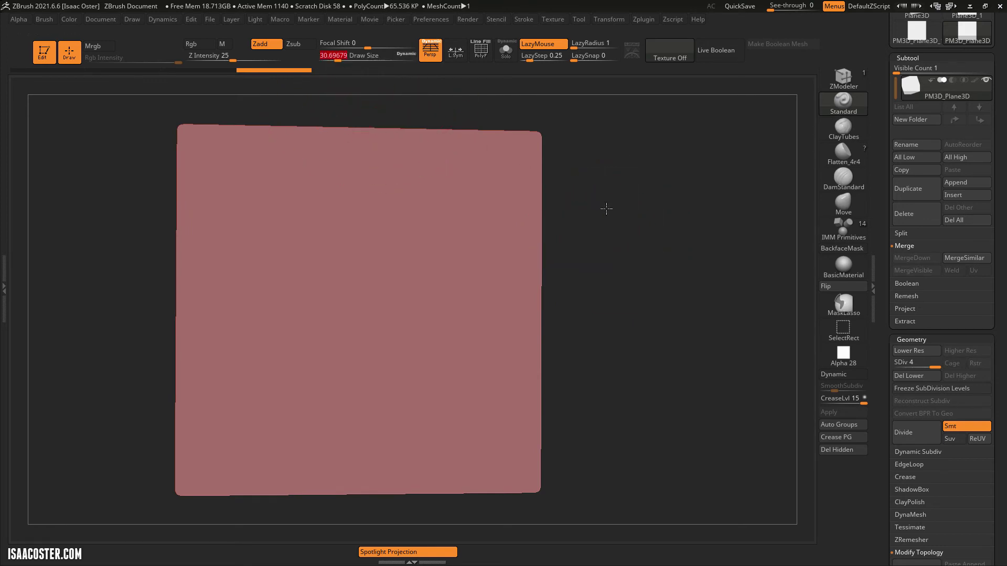
key("s")
mouse_move(569, 209)
left_mouse_down()
mouse_move(613, 211)
mouse_move(617, 228)
left_mouse_up()
key("s")
key("s")
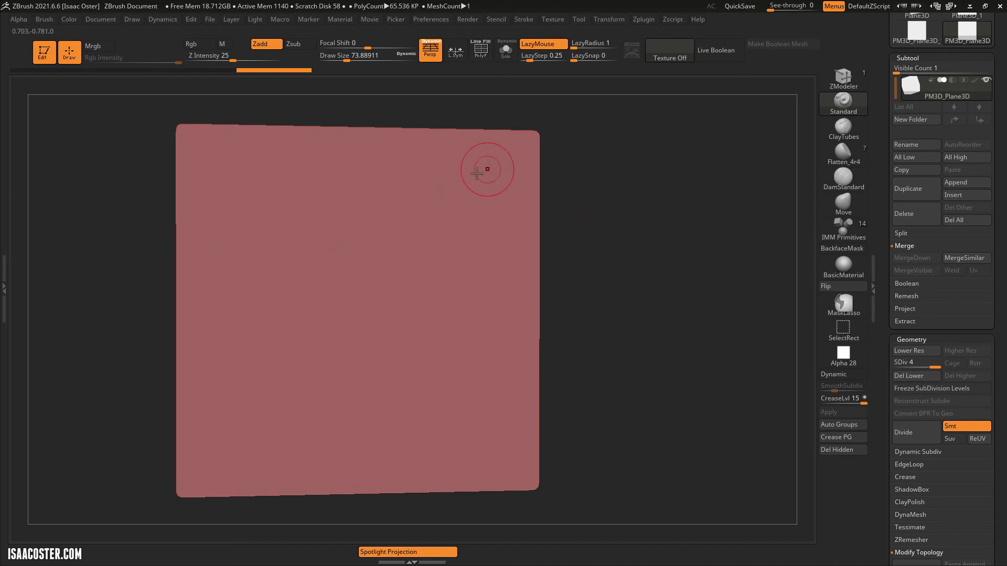
- Sculpt a smooth raised S-shaped ridge down the plane and orbit to check its relief
mouse_move(480, 169)
left_mouse_down()
mouse_move(316, 199)
mouse_move(263, 278)
mouse_move(336, 302)
mouse_move(452, 266)
mouse_move(427, 355)
mouse_move(294, 399)
mouse_move(383, 444)
mouse_move(483, 434)
mouse_move(504, 464)
left_mouse_up()
mouse_move(686, 402)
left_mouse_down()
mouse_move(654, 333)
mouse_move(647, 377)
mouse_move(675, 379)
left_mouse_up()
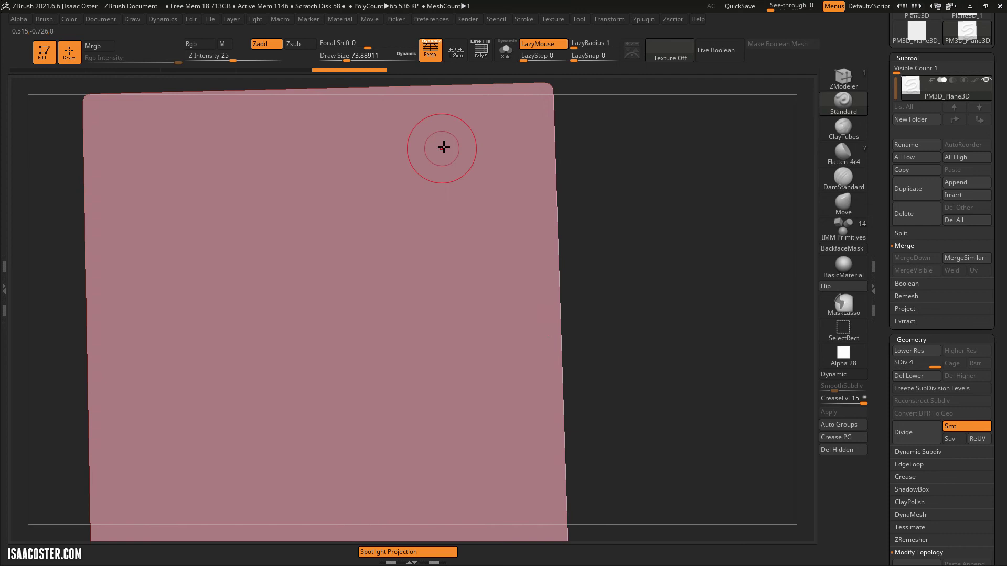
mouse_move(443, 141)
left_mouse_down()
mouse_move(278, 217)
mouse_move(198, 287)
mouse_move(276, 332)
mouse_move(456, 286)
mouse_move(414, 378)
mouse_move(294, 462)
mouse_move(472, 483)
mouse_move(446, 430)
left_mouse_up()
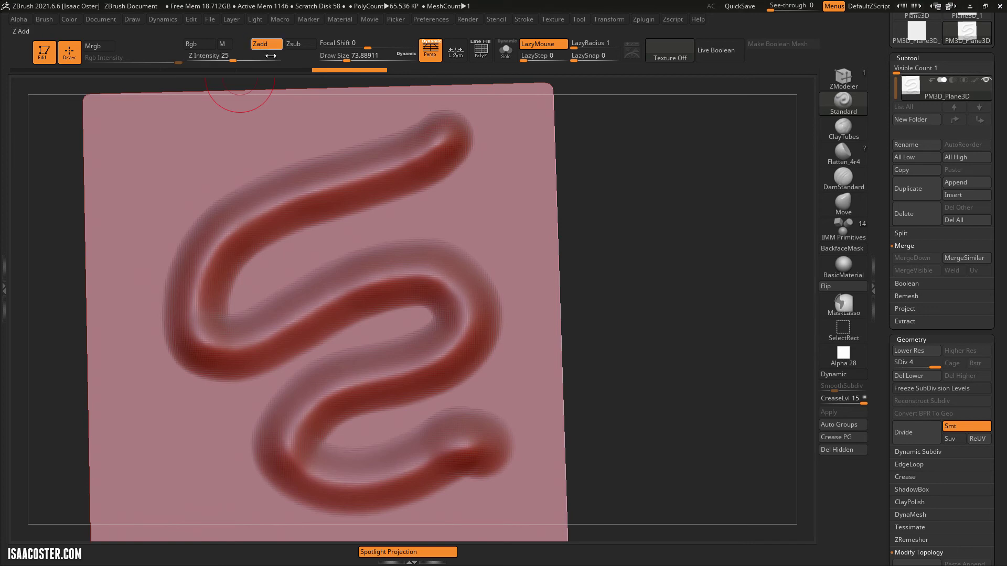
mouse_move(629, 157)
left_mouse_down()
mouse_move(674, 218)
mouse_move(659, 184)
mouse_move(364, 259)
left_mouse_up()
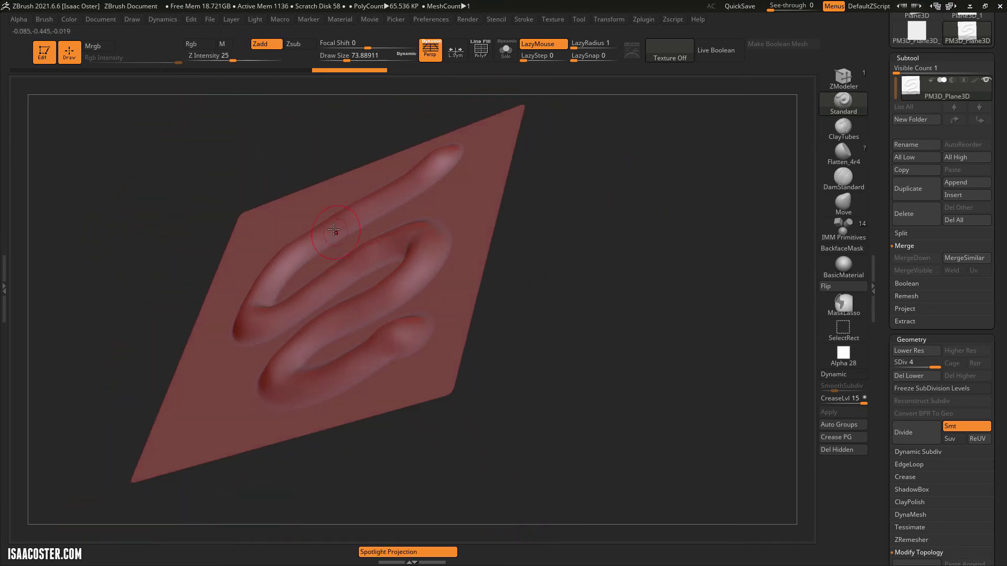
left_click_drag(615, 300, 639, 357, "shift")
- Undo the S-ridge, redraw a raised S-stroke, and undo it again
key("ctrl+z")
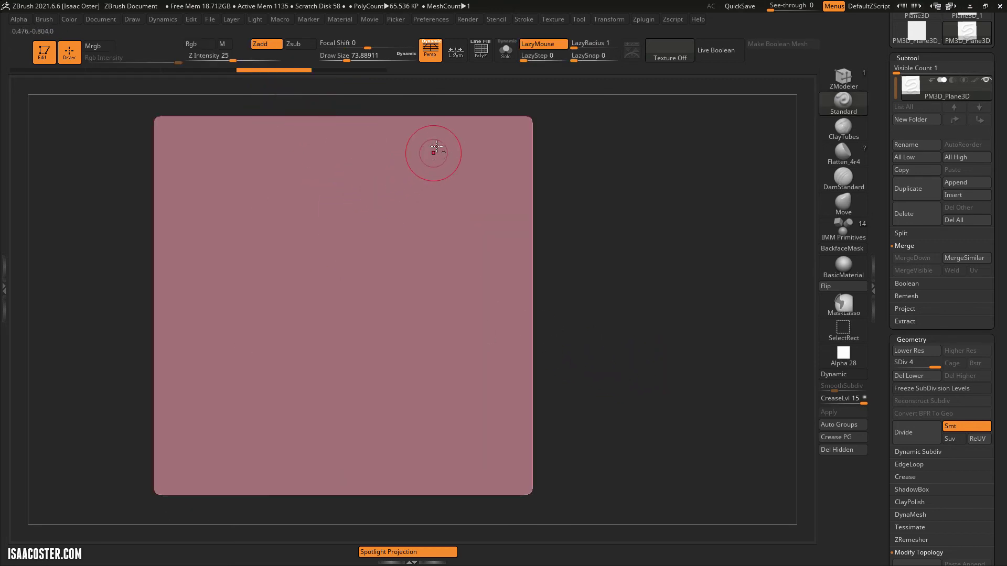
mouse_move(436, 147)
left_mouse_down()
mouse_move(247, 245)
mouse_move(449, 375)
mouse_move(375, 417)
mouse_move(387, 414)
left_mouse_up()
left_click_drag(659, 301, 600, 303)
key("ctrl+z")
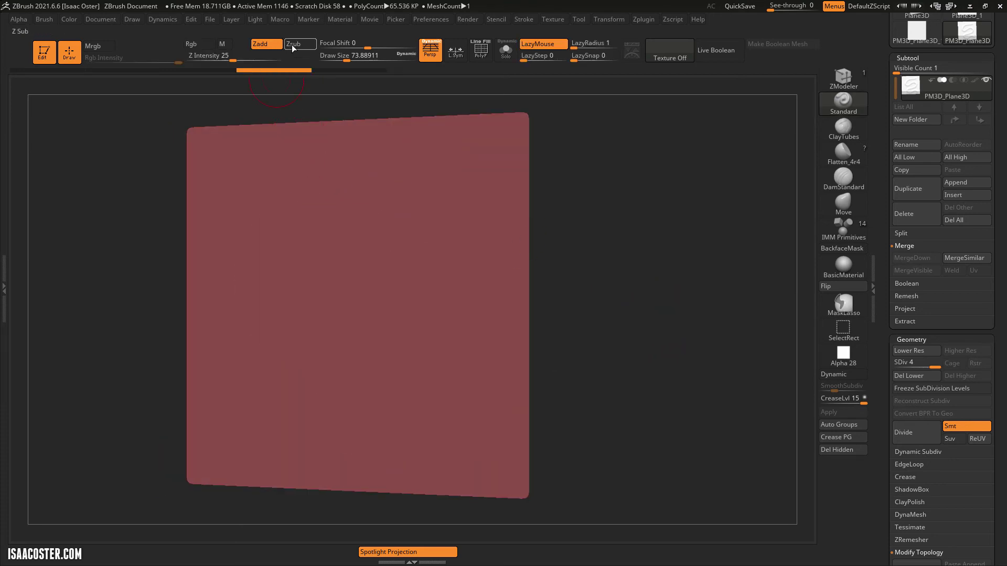
- Switch to Zsub, carve wavy S-shaped grooves, inspect them, then undo back to flat
left_click(292, 44)
left_click_drag(103, 201, 125, 210, "shift")
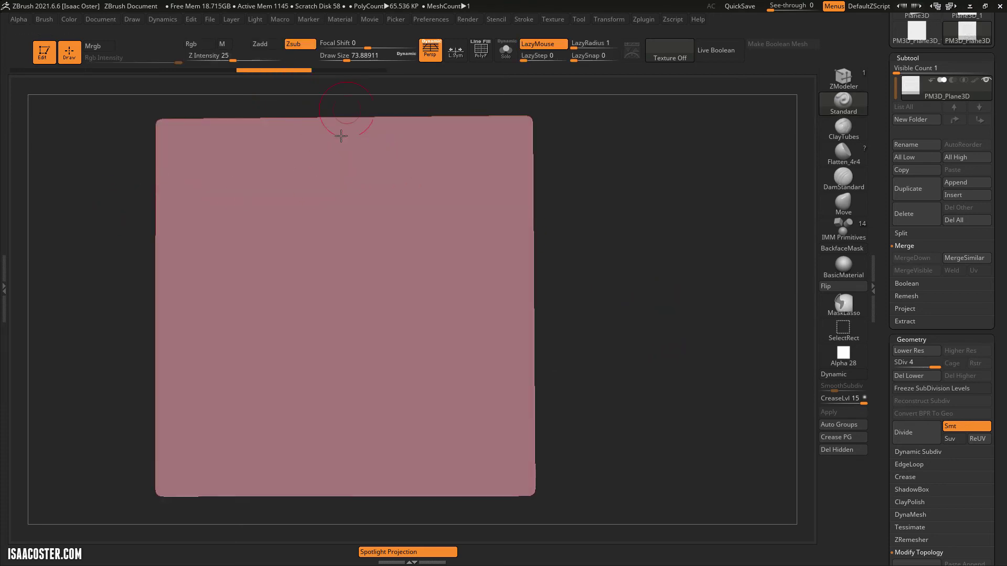
mouse_move(356, 152)
left_mouse_down()
mouse_move(186, 276)
mouse_move(492, 233)
mouse_move(315, 394)
mouse_move(448, 381)
left_mouse_up()
key("ctrl+z")
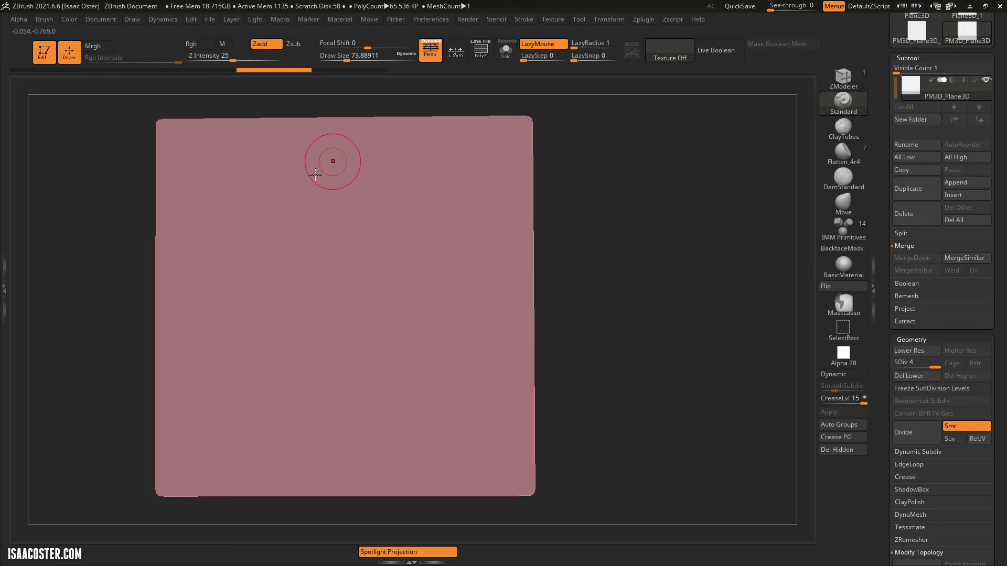
mouse_move(342, 152)
left_mouse_down()
mouse_move(219, 288)
mouse_move(401, 233)
mouse_move(336, 291)
mouse_move(350, 348)
mouse_move(397, 353)
left_mouse_up()
mouse_move(467, 319)
left_mouse_down()
mouse_move(309, 443)
mouse_move(422, 429)
left_mouse_up()
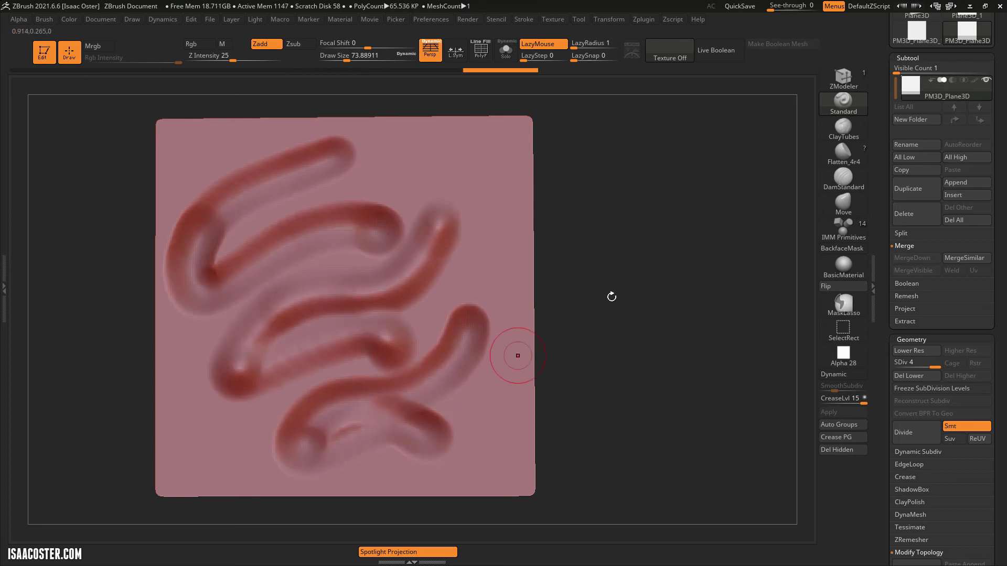
mouse_move(619, 279)
left_mouse_down()
mouse_move(593, 275)
mouse_move(652, 281)
left_mouse_up()
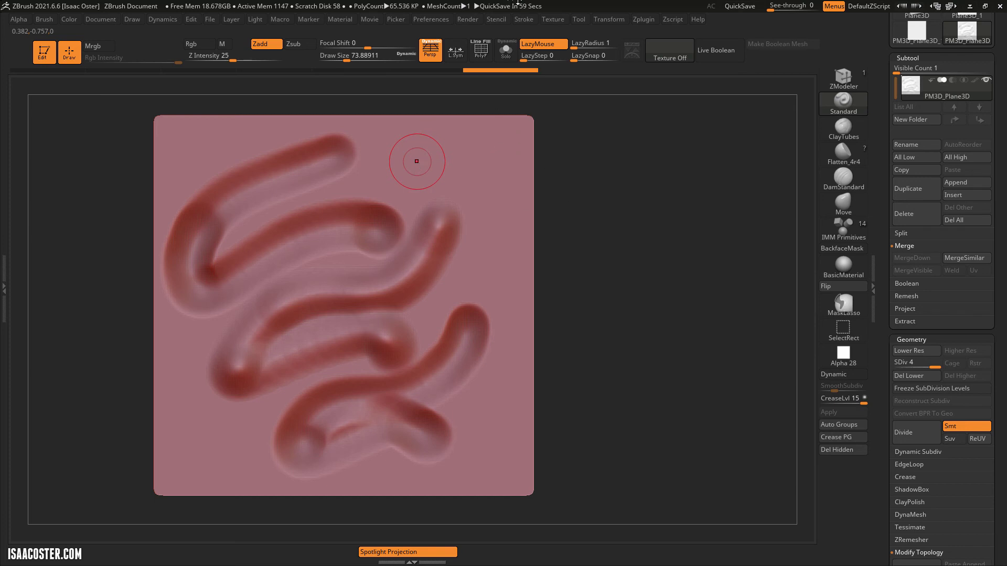
left_click_drag(628, 243, 617, 301)
key("ctrl+z")
key("ctrl+z")
key("ctrl+z")
key("ctrl+z")
key("ctrl+z")
key("ctrl+z")
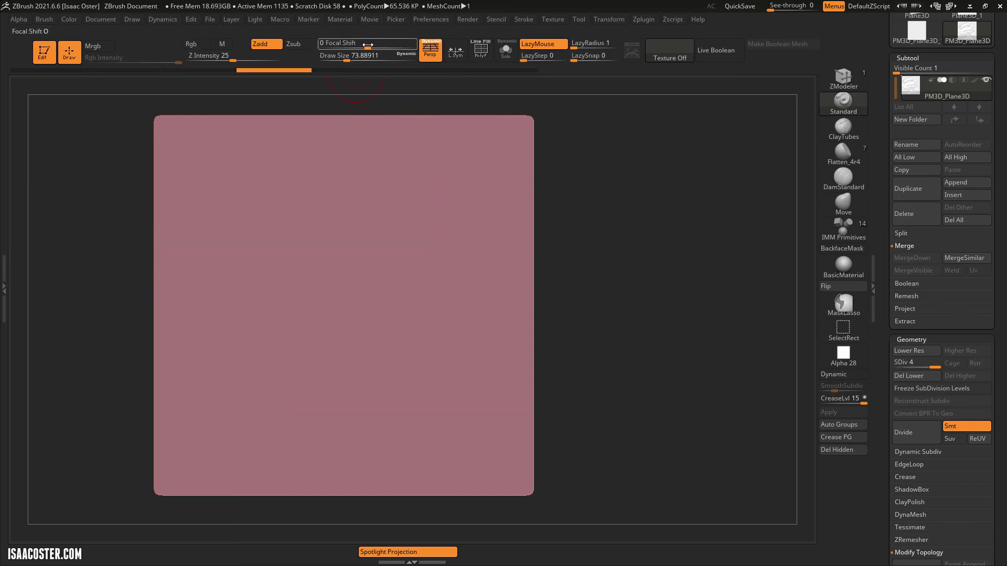
- Raise focal shift to 63, test a soft looping stroke, then undo it
left_click_drag(368, 45, 397, 45)
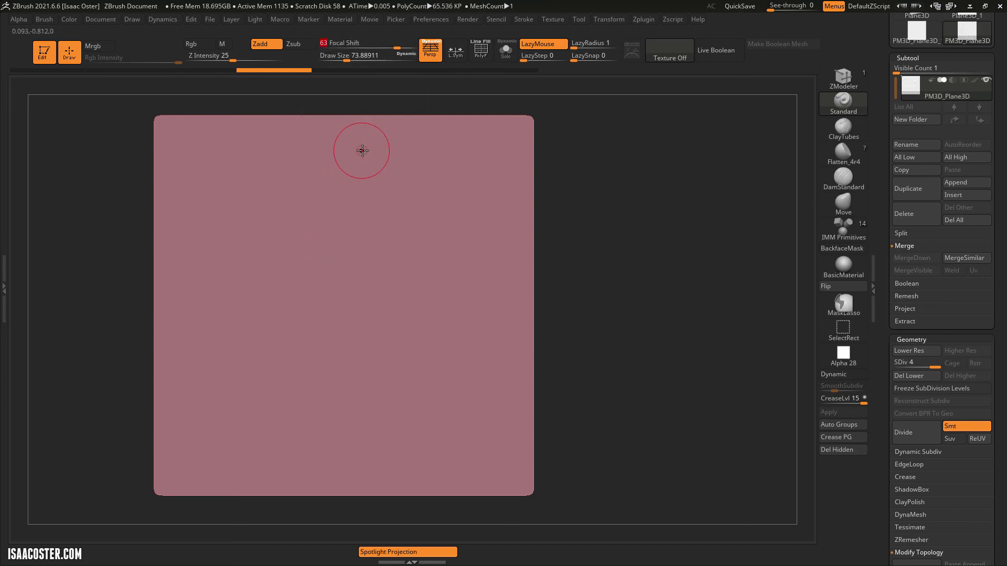
mouse_move(369, 151)
left_mouse_down()
mouse_move(299, 163)
mouse_move(210, 304)
mouse_move(388, 215)
left_mouse_up()
mouse_move(433, 181)
left_mouse_down()
mouse_move(416, 243)
mouse_move(315, 352)
mouse_move(488, 283)
mouse_move(450, 349)
mouse_move(409, 368)
left_mouse_up()
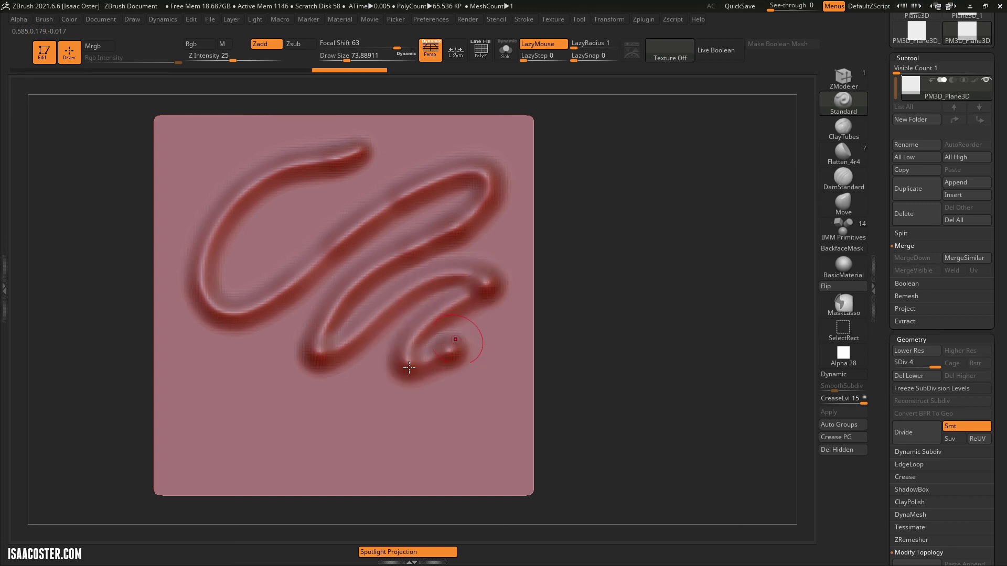
key("ctrl+z")
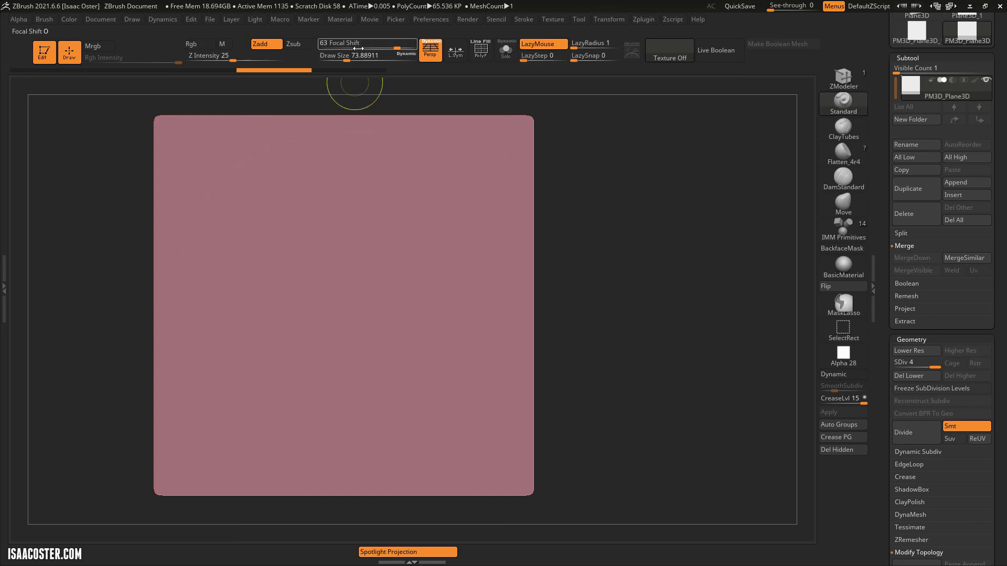
- Test a tube stroke at focal shift -78, then set focal shift to -41 and undo
left_click_drag(347, 49, 330, 48)
mouse_move(320, 147)
left_mouse_down()
mouse_move(194, 231)
mouse_move(260, 263)
mouse_move(479, 202)
mouse_move(360, 291)
mouse_move(304, 369)
mouse_move(482, 357)
mouse_move(400, 439)
left_mouse_up()
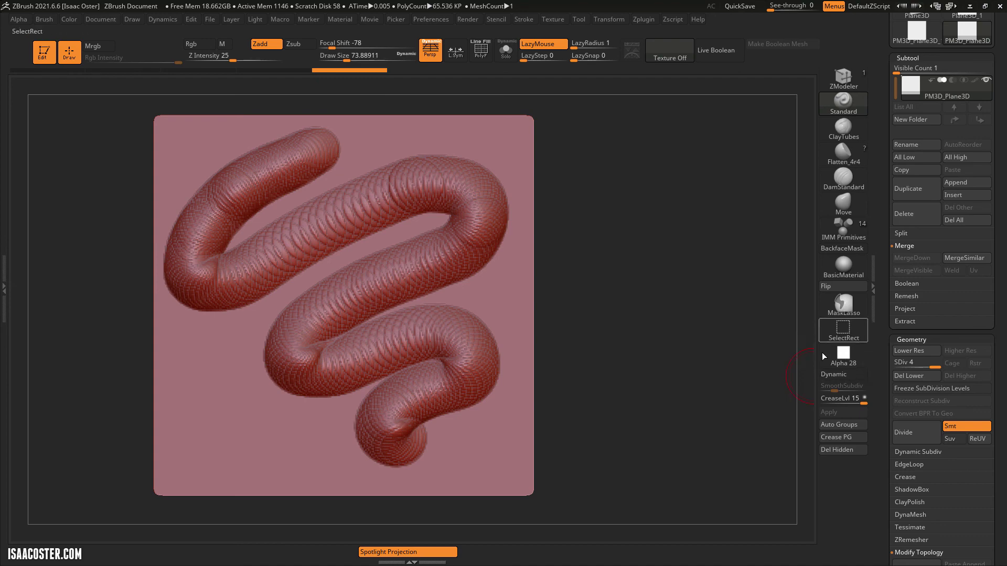
left_click_drag(621, 266, 485, 303)
left_click(348, 45)
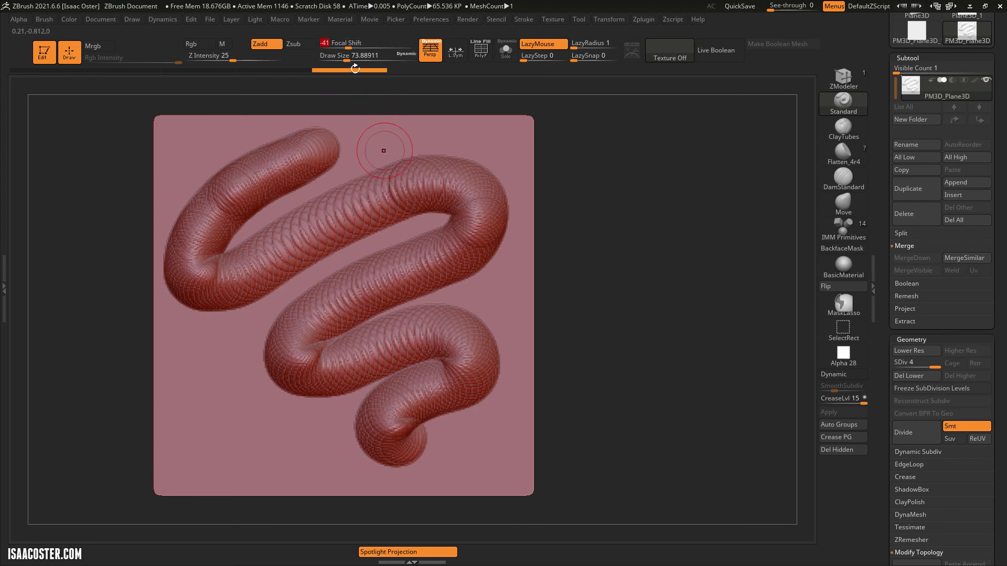
key("ctrl+z")
- Sculpt a winding ridge down the plane ending in a rounded ball
mouse_move(314, 132)
left_mouse_down()
mouse_move(193, 212)
mouse_move(281, 277)
mouse_move(458, 160)
mouse_move(364, 270)
mouse_move(243, 350)
mouse_move(314, 388)
mouse_move(489, 321)
mouse_move(382, 419)
left_mouse_up()
mouse_move(441, 448)
left_mouse_down()
mouse_move(456, 417)
mouse_move(406, 461)
mouse_move(307, 440)
mouse_move(470, 328)
mouse_move(296, 330)
mouse_move(358, 233)
mouse_move(210, 194)
left_mouse_up()
key("ctrl+z")
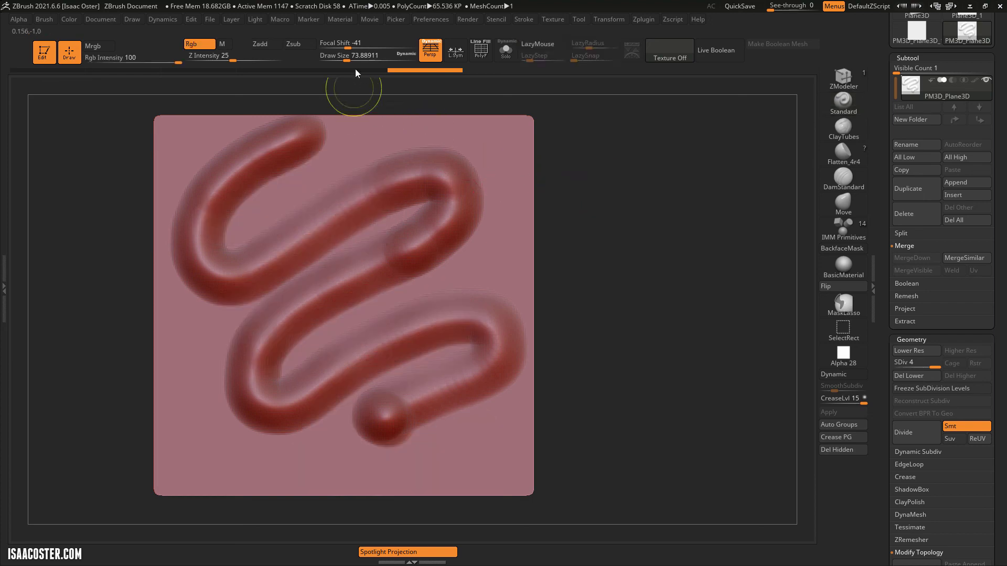
- Undo the ridge, set Z intensity 16 and draw size about 59, then test a faint stroke
key("ctrl+z")
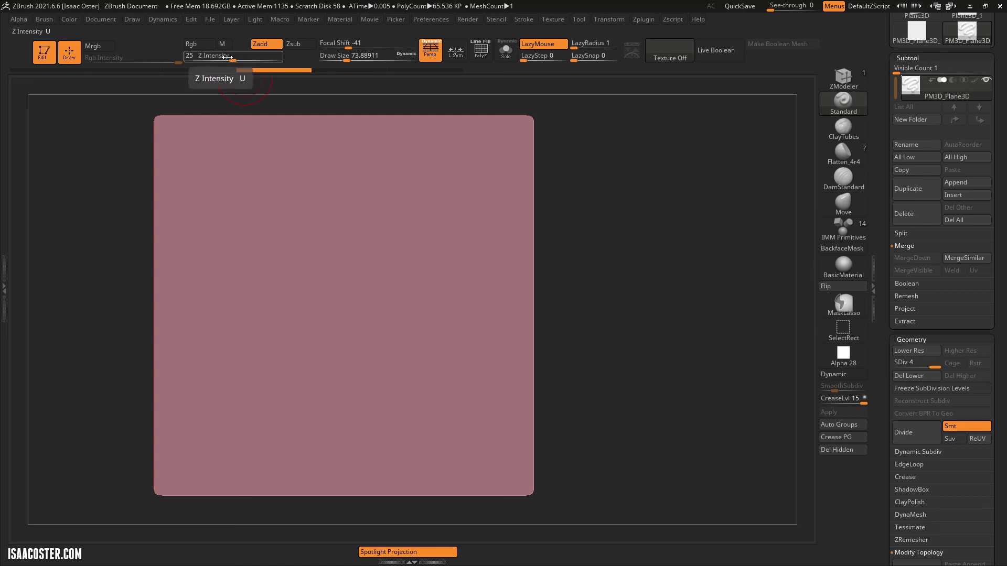
left_click_drag(231, 57, 206, 61)
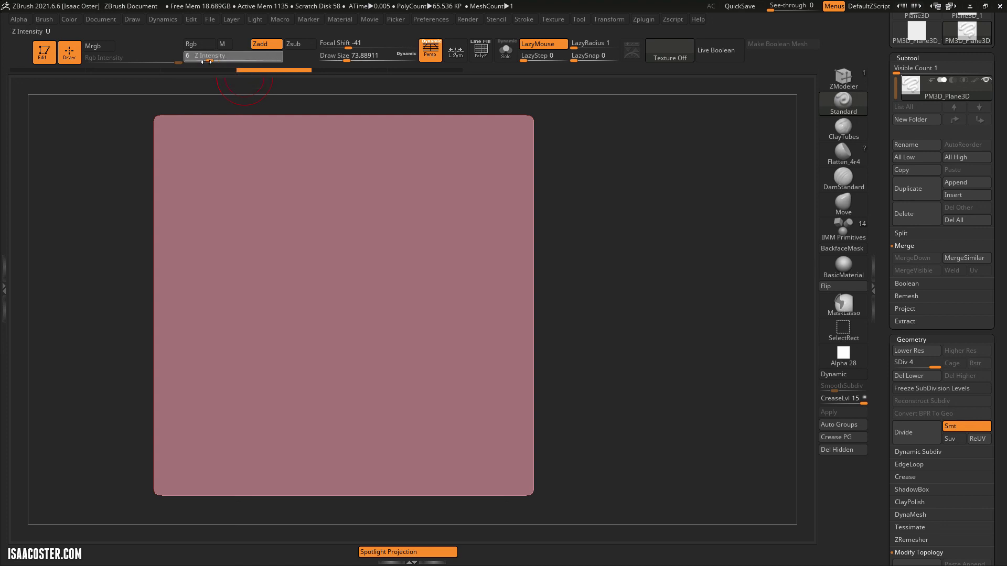
left_click_drag(221, 63, 224, 61)
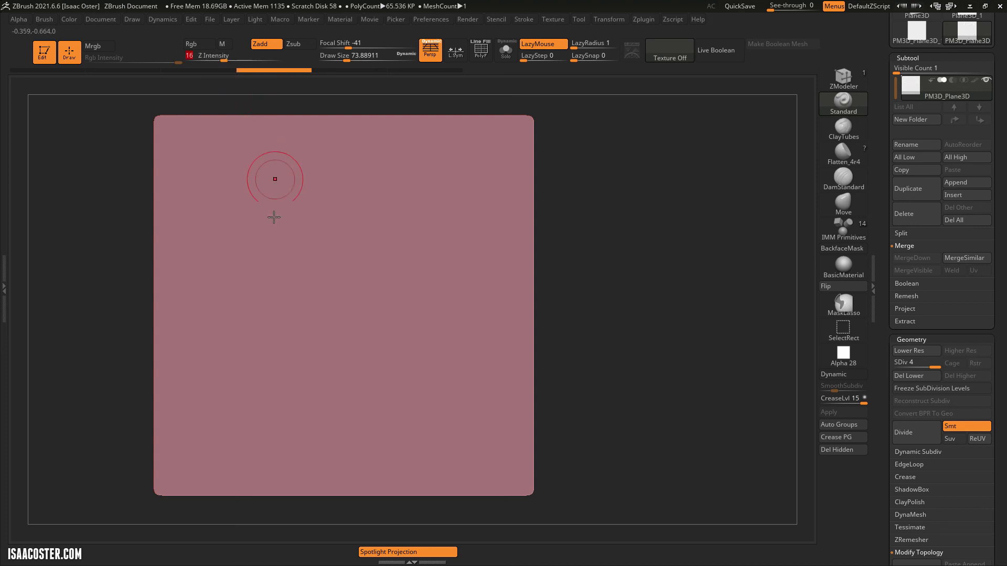
key("bracketleft")
mouse_move(270, 142)
left_mouse_down()
mouse_move(196, 194)
mouse_move(241, 210)
mouse_move(362, 147)
mouse_move(232, 250)
left_mouse_up()
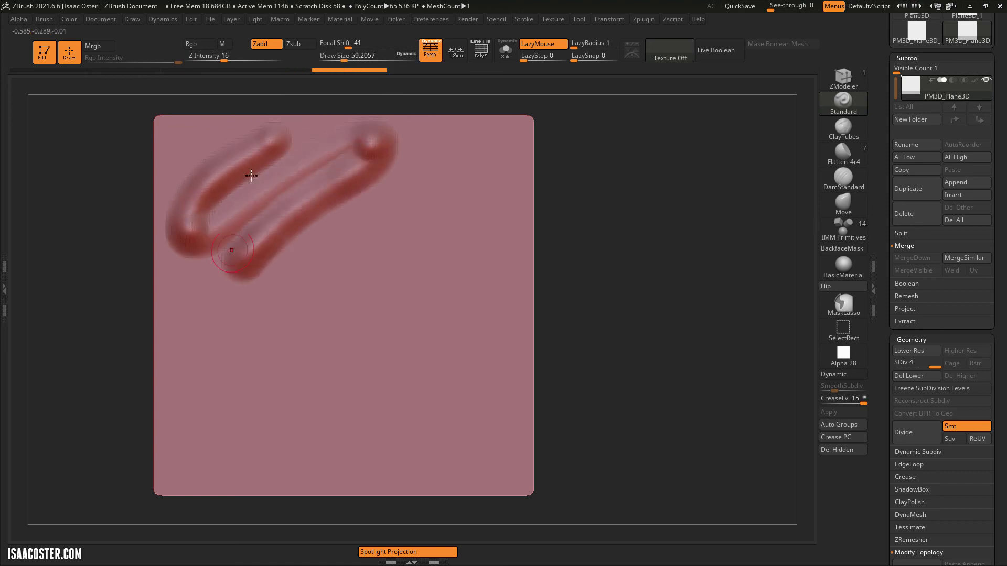
- Draw test strokes at Z intensity 58 and then 93
left_click_drag(231, 64, 257, 60)
mouse_move(434, 134)
left_mouse_down()
mouse_move(293, 264)
mouse_move(196, 374)
mouse_move(460, 197)
mouse_move(353, 310)
mouse_move(346, 347)
left_mouse_up()
left_click_drag(253, 56, 276, 58)
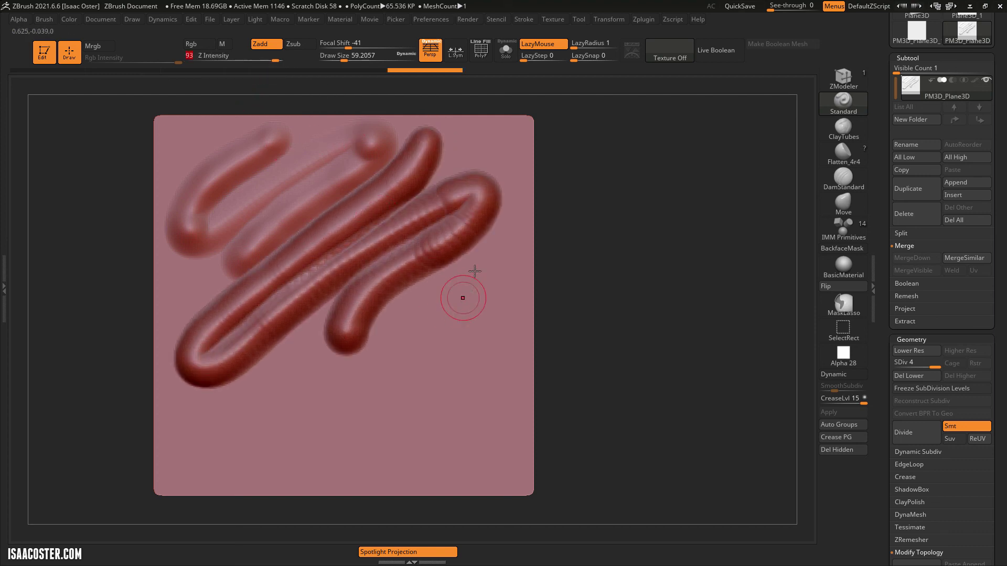
mouse_move(487, 256)
left_mouse_down()
mouse_move(295, 439)
mouse_move(466, 343)
mouse_move(435, 466)
mouse_move(478, 423)
left_mouse_up()
- Compare the stroke depths from an angle, then undo the strokes to flatten the plane
mouse_move(655, 343)
left_mouse_down()
mouse_move(631, 308)
mouse_move(643, 303)
mouse_move(508, 386)
left_mouse_up()
left_click_drag(625, 312, 587, 330, "shift")
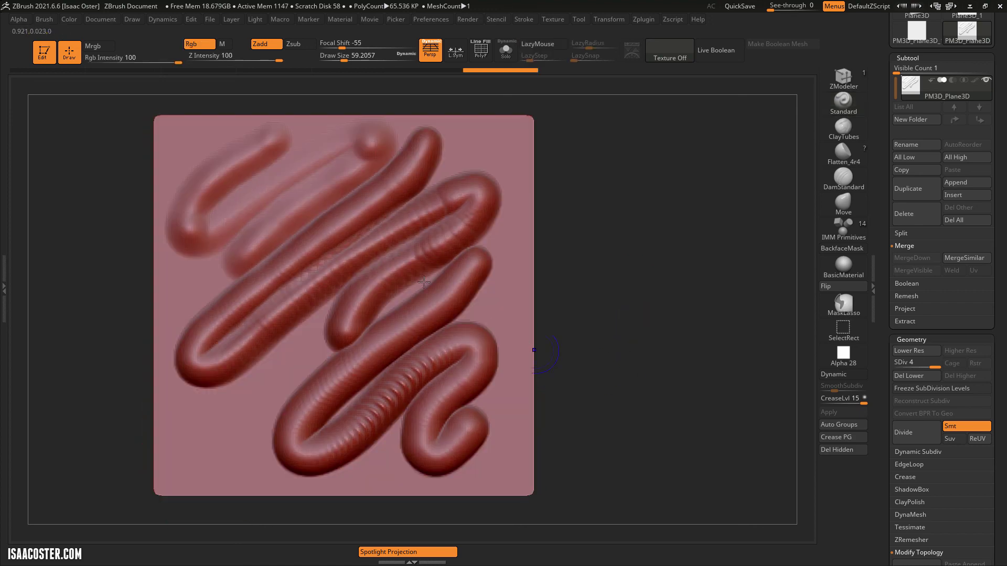
key("ctrl+z")
key("ctrl+z")
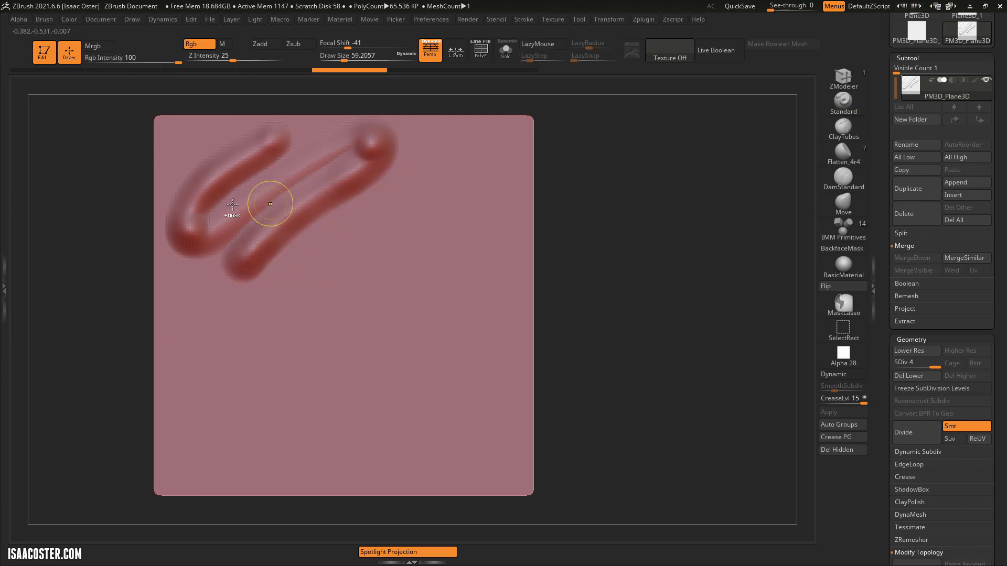
key("ctrl+z")
left_click_drag(610, 278, 611, 266, "alt")
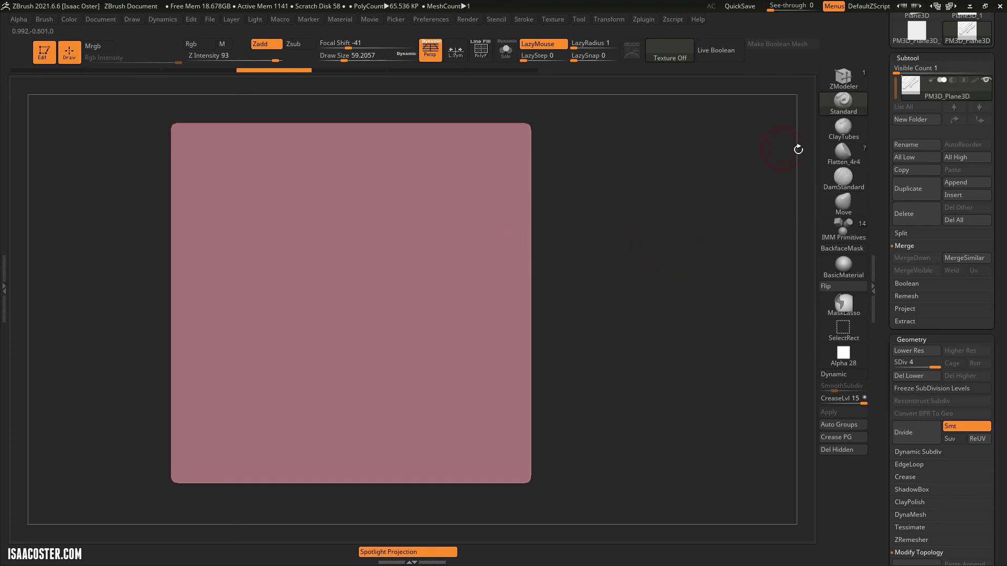
left_click(843, 104)
mouse_move(644, 322)
left_mouse_down()
mouse_move(659, 311)
mouse_move(656, 319)
mouse_move(686, 329)
left_mouse_up()
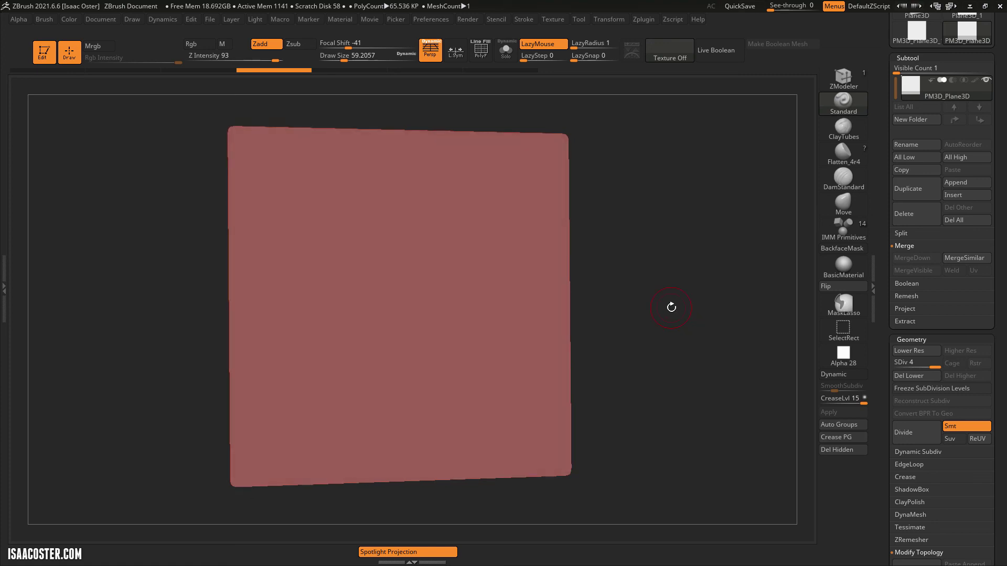